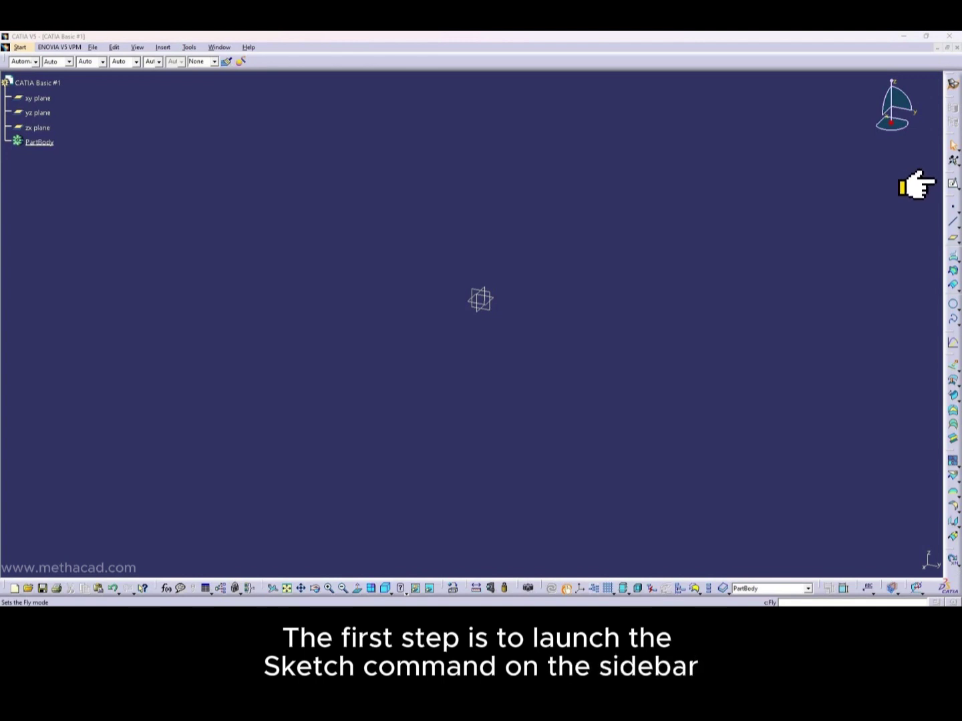
# Start a sketch on the xy plane and draw a single slanted line up and to the left of the origin.
pyautogui.click(955, 187)
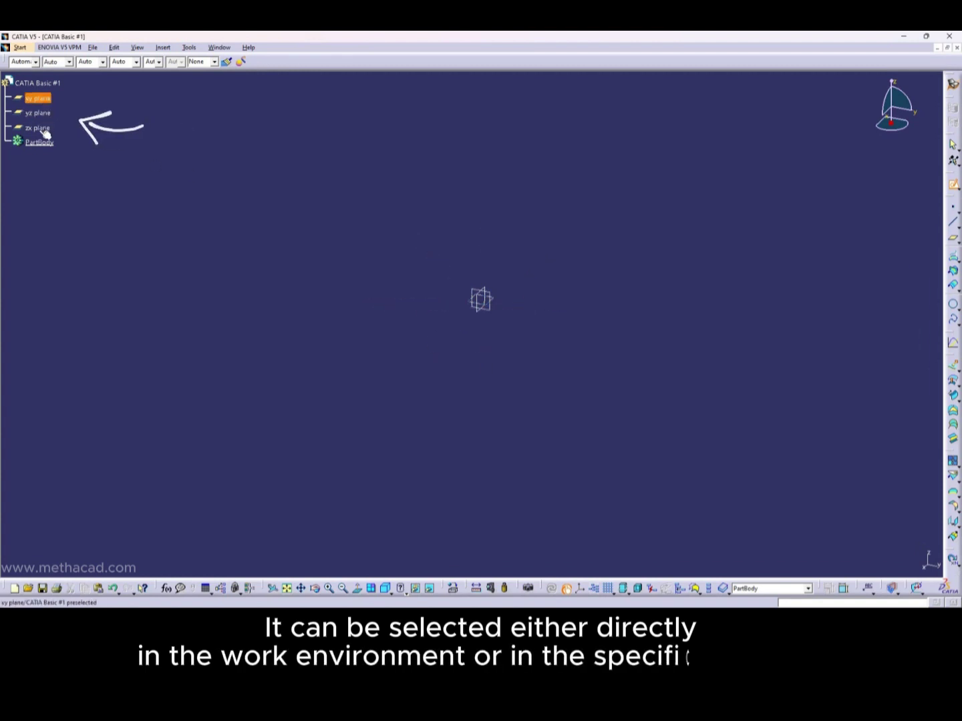
pyautogui.click(495, 298)
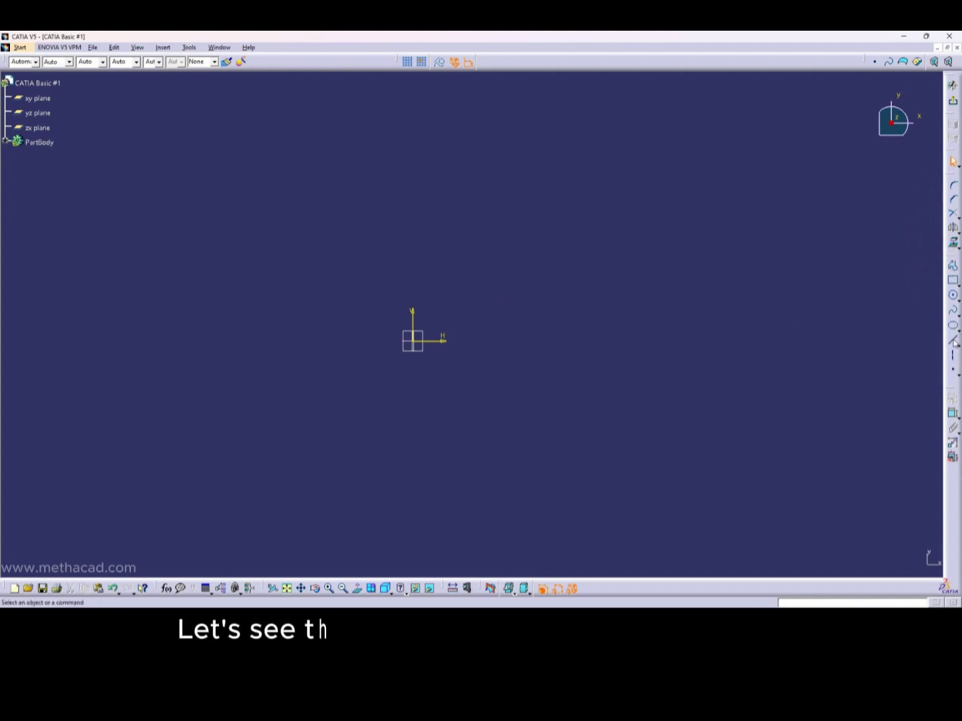
pyautogui.click(954, 341)
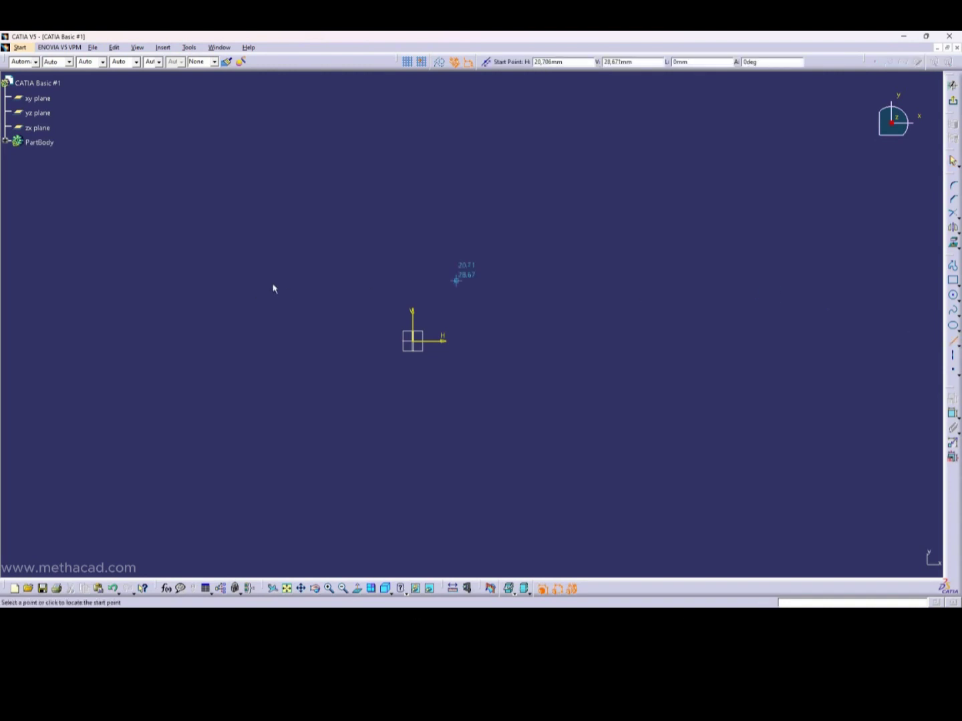
pyautogui.click(260, 294)
pyautogui.click(348, 214)
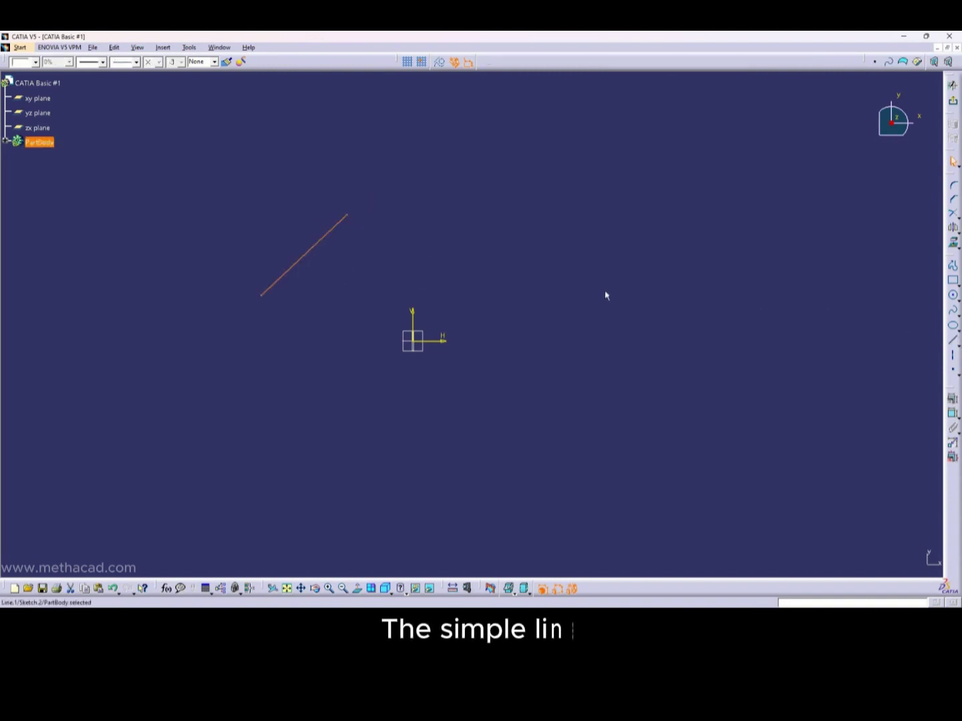
# Draw an open seven-segment profile with the Profile tool beside the slanted line, ending it inside the last bend.
pyautogui.click(953, 266)
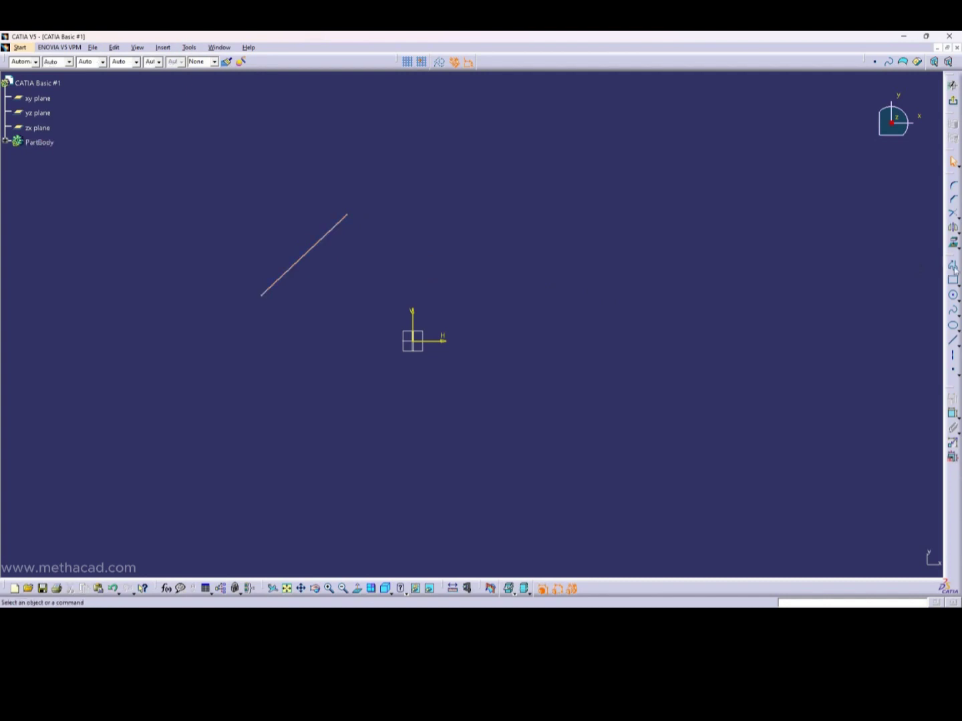
pyautogui.click(396, 268)
pyautogui.click(456, 219)
pyautogui.click(530, 275)
pyautogui.click(543, 223)
pyautogui.click(659, 227)
pyautogui.click(658, 338)
pyautogui.click(541, 344)
pyautogui.doubleClick(611, 323)
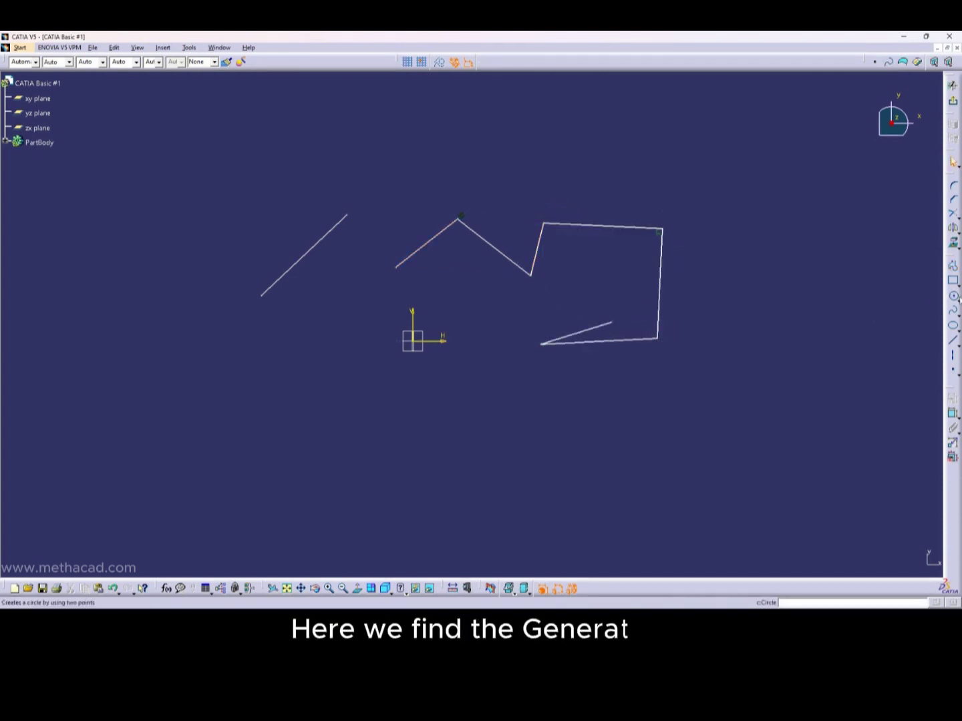
pyautogui.click(957, 299)
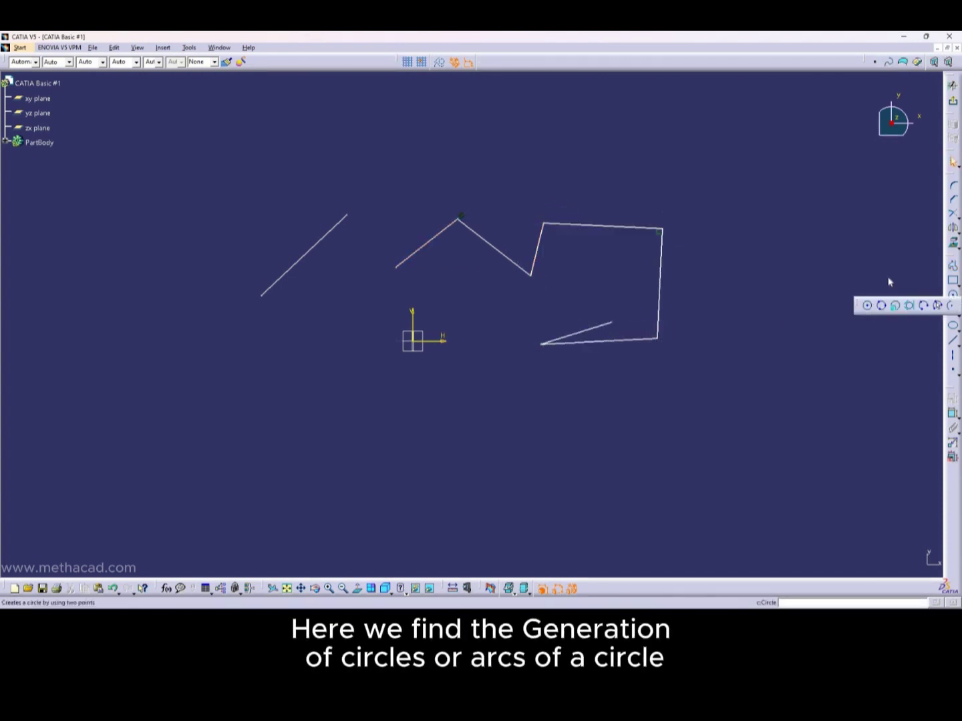
pyautogui.click(958, 283)
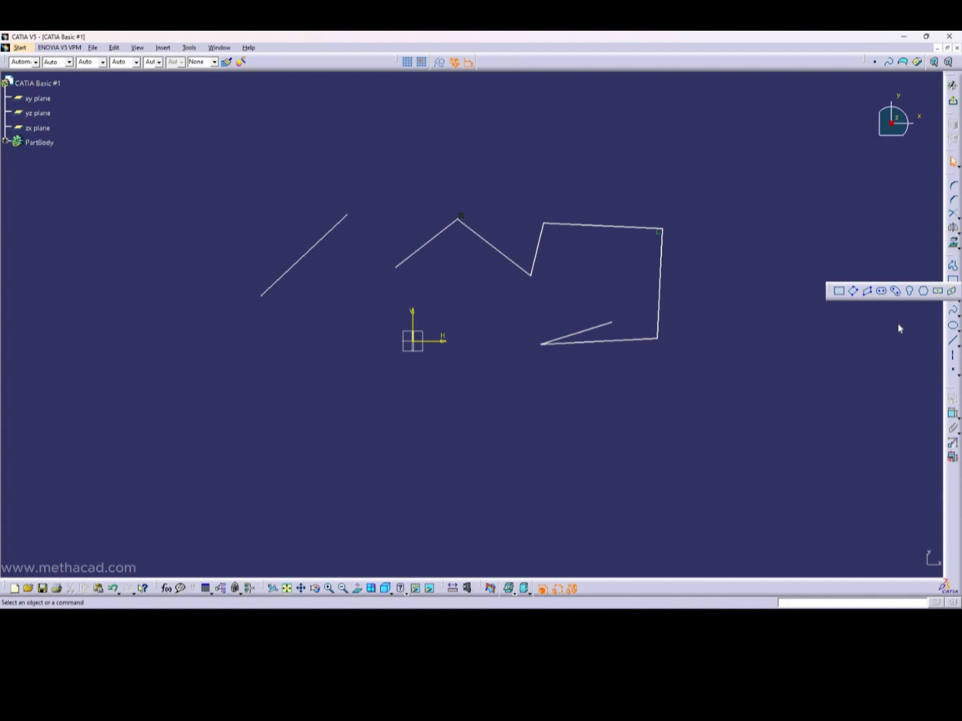
pyautogui.click(829, 276)
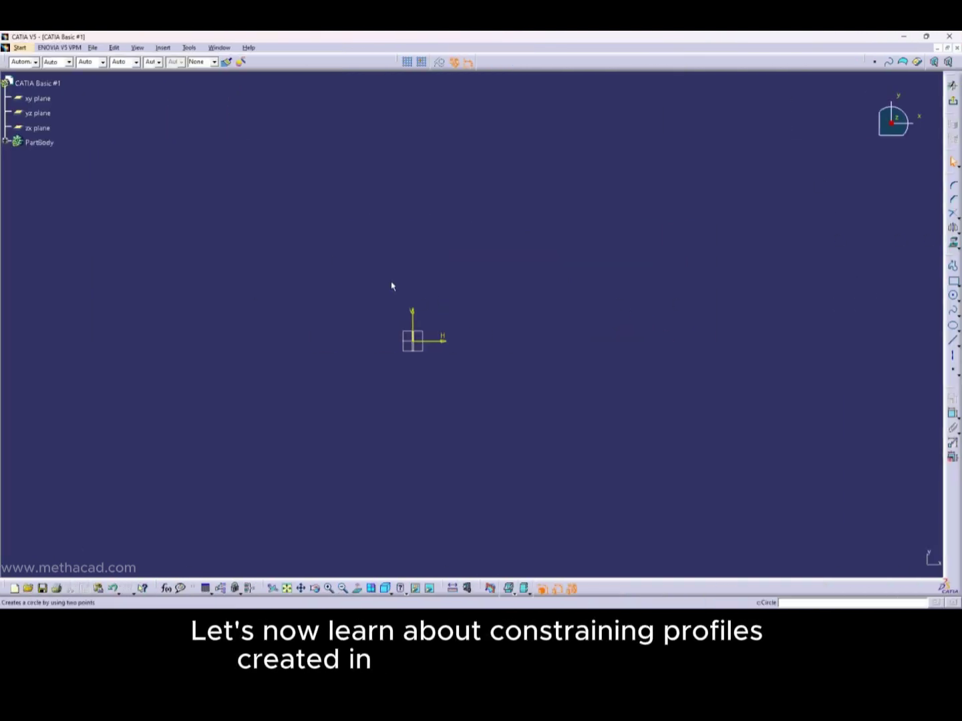
# Draw a rectangle about 134 mm wide around the sketch origin and shift its edges to reshape it.
pyautogui.click(282, 234)
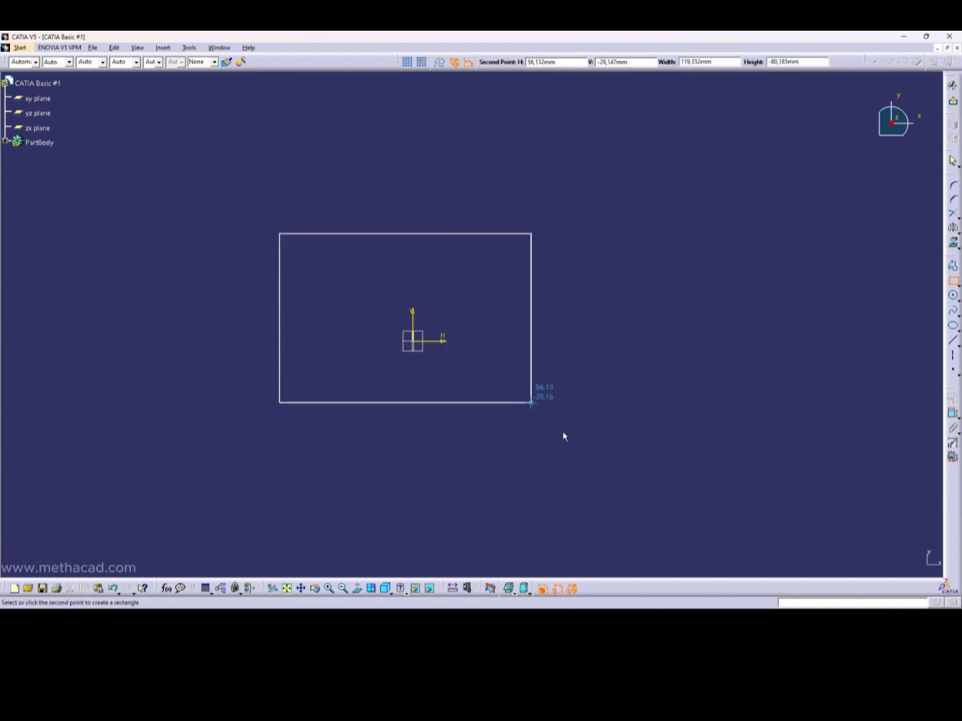
pyautogui.click(562, 432)
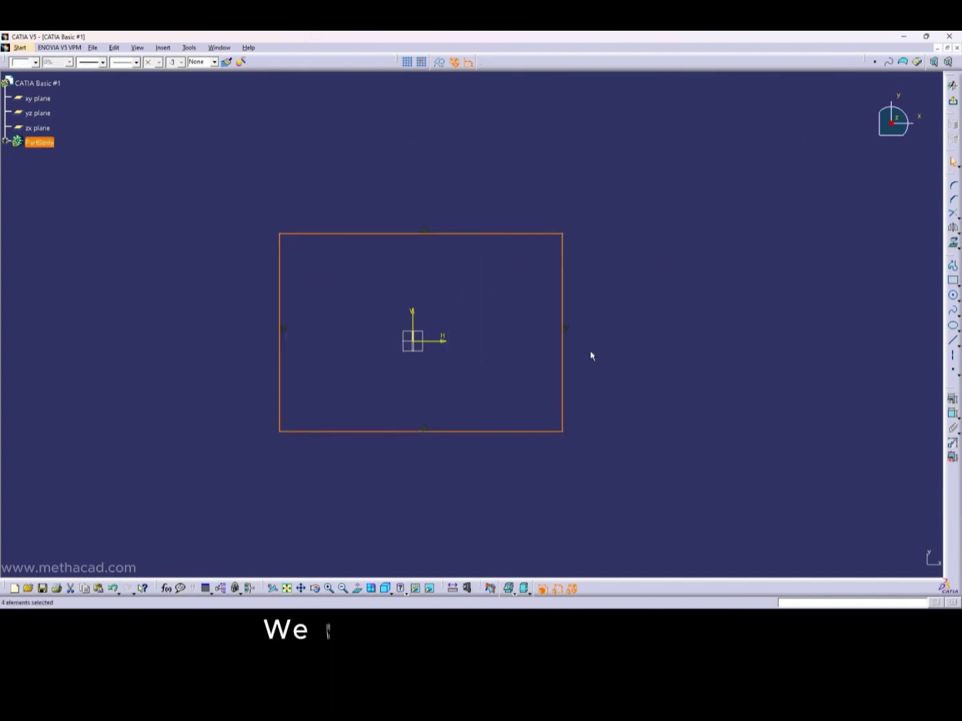
pyautogui.click(590, 354)
pyautogui.moveTo(500, 432); pyautogui.dragTo(598, 382)
pyautogui.click(621, 367)
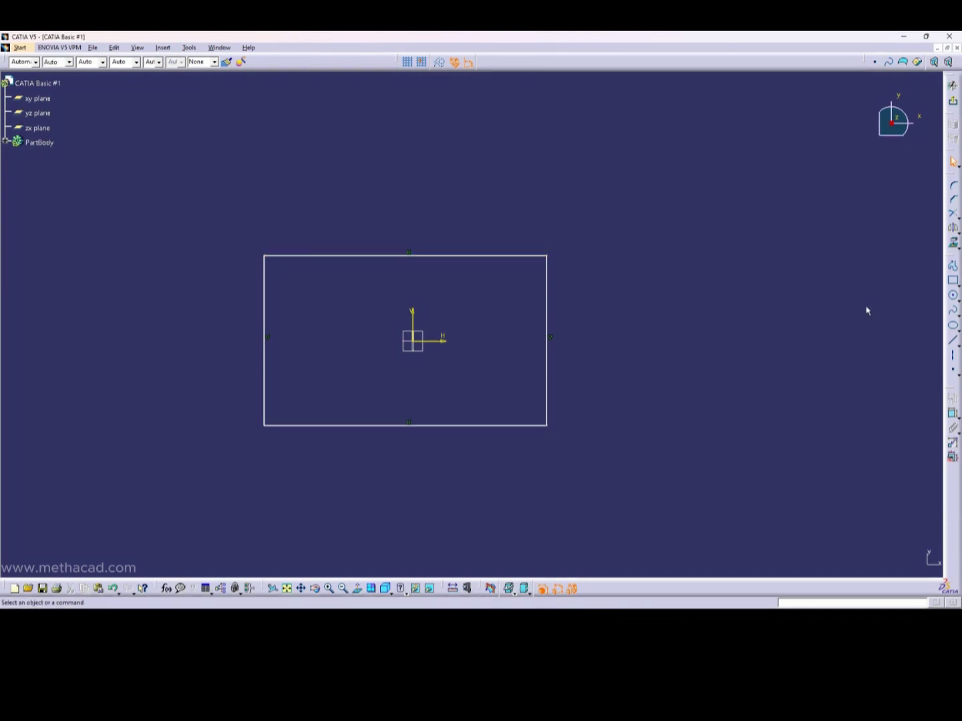
# Constrain the distance from the rectangle's left edge to the vertical axis and set it to 50 mm.
pyautogui.click(953, 415)
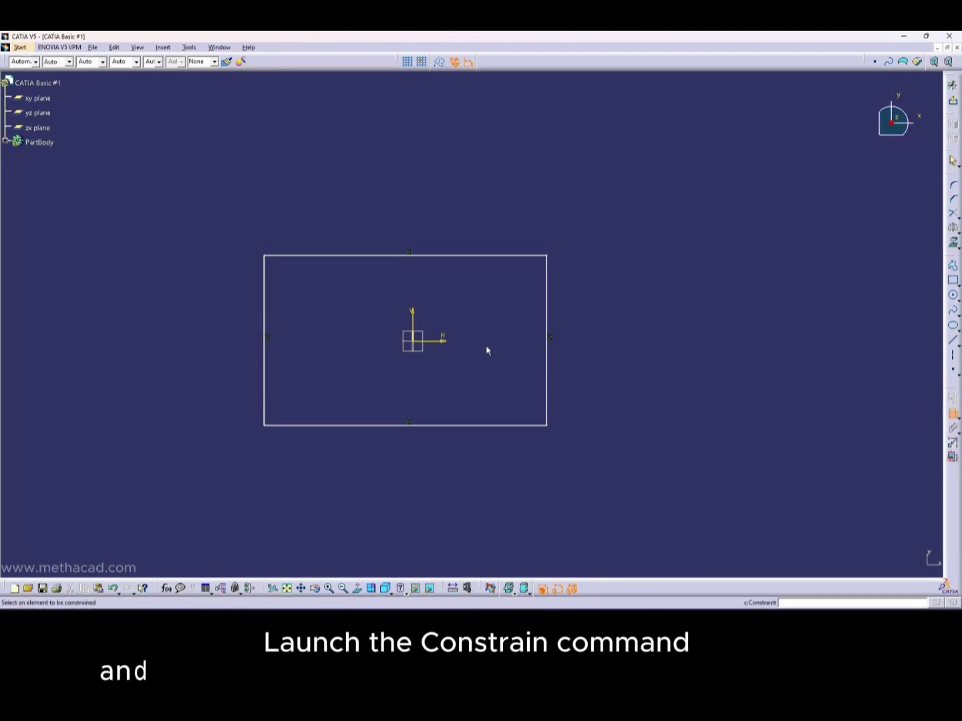
pyautogui.click(266, 315)
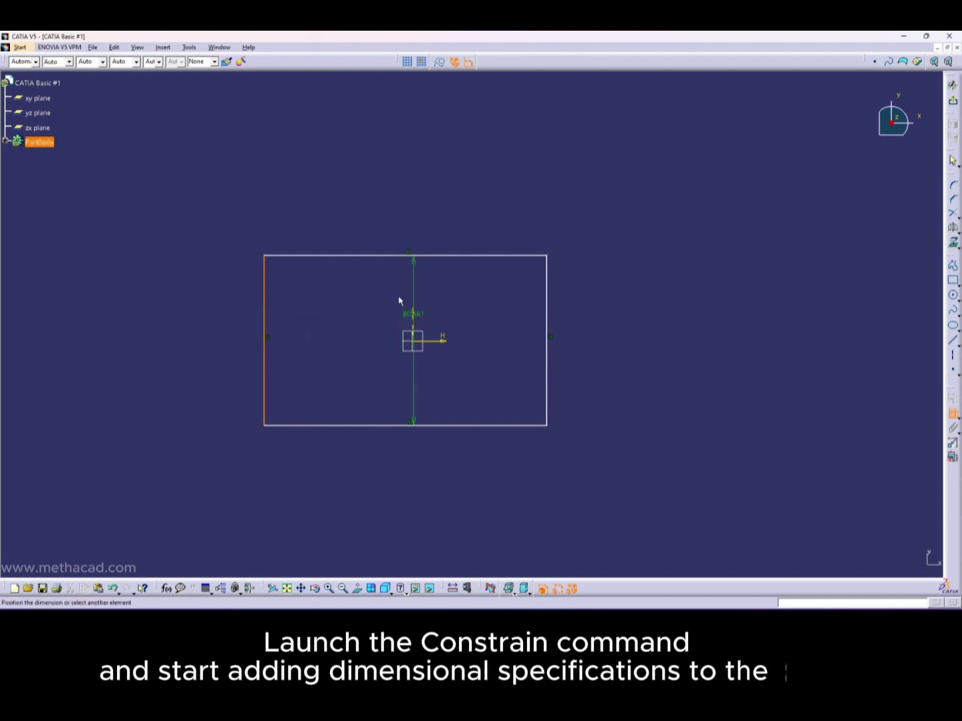
pyautogui.click(343, 204)
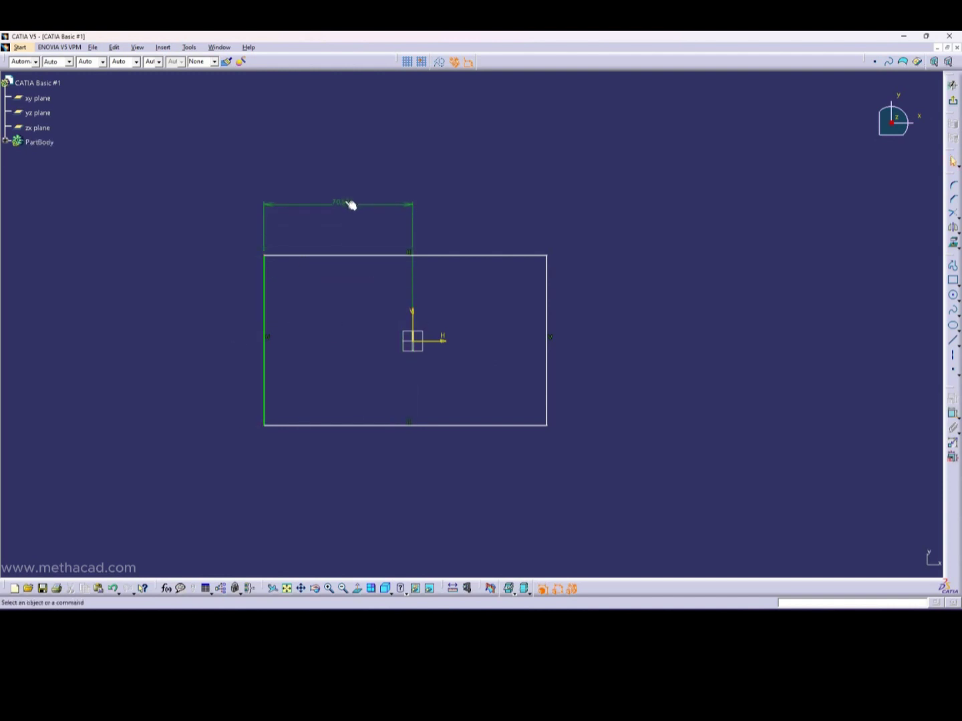
pyautogui.doubleClick(344, 201)
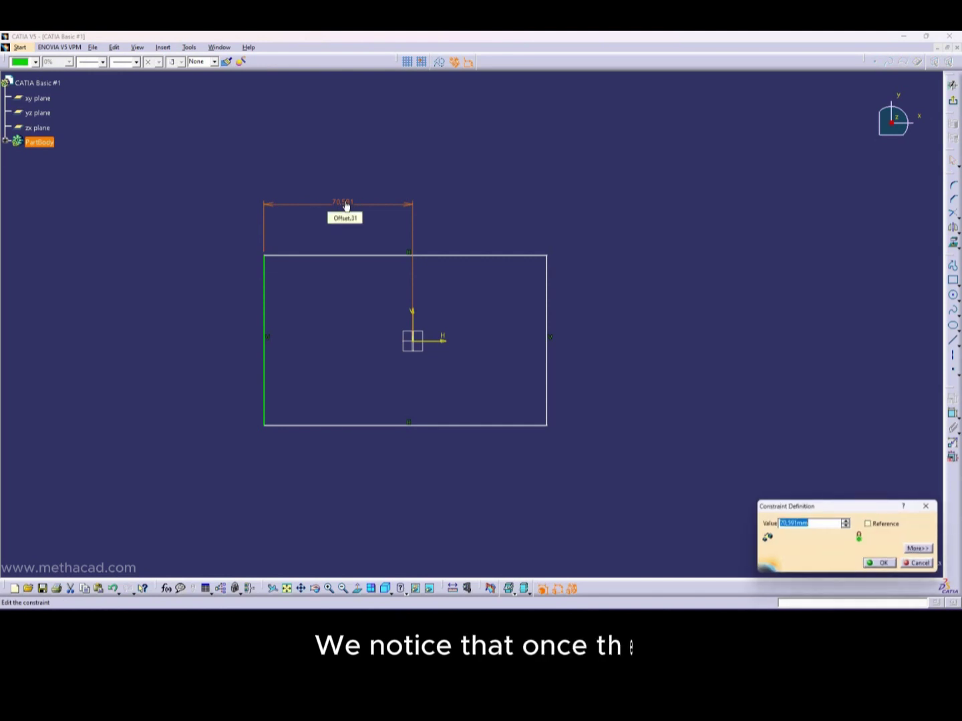
pyautogui.write('50')
pyautogui.press('Return')
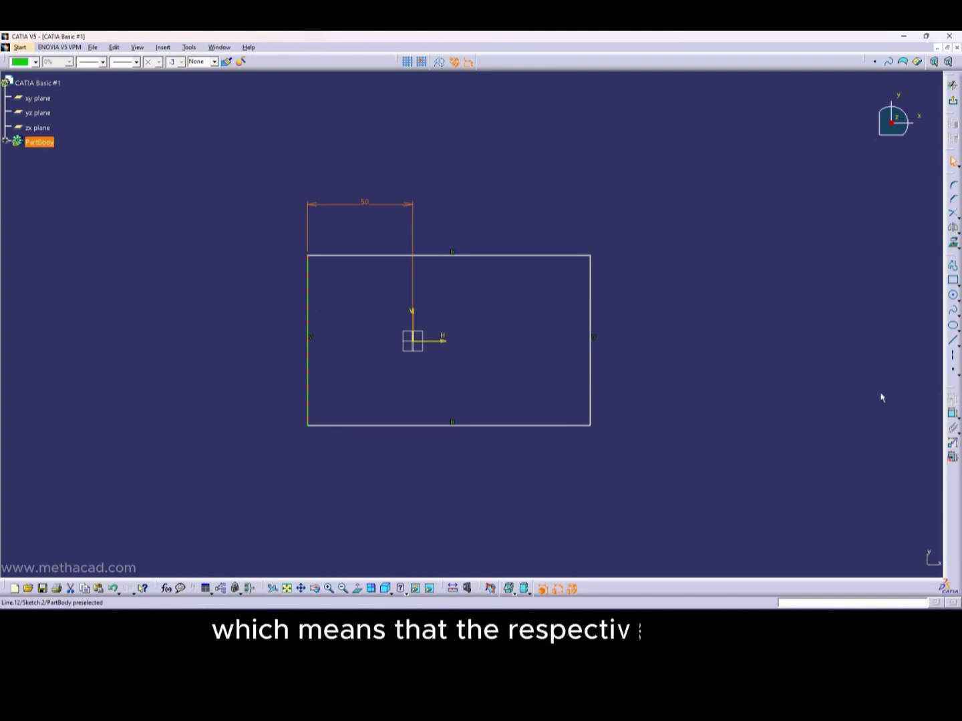
# Constrain the distance from the rectangle's right edge to the vertical axis and set it to 50 mm.
pyautogui.click(951, 412)
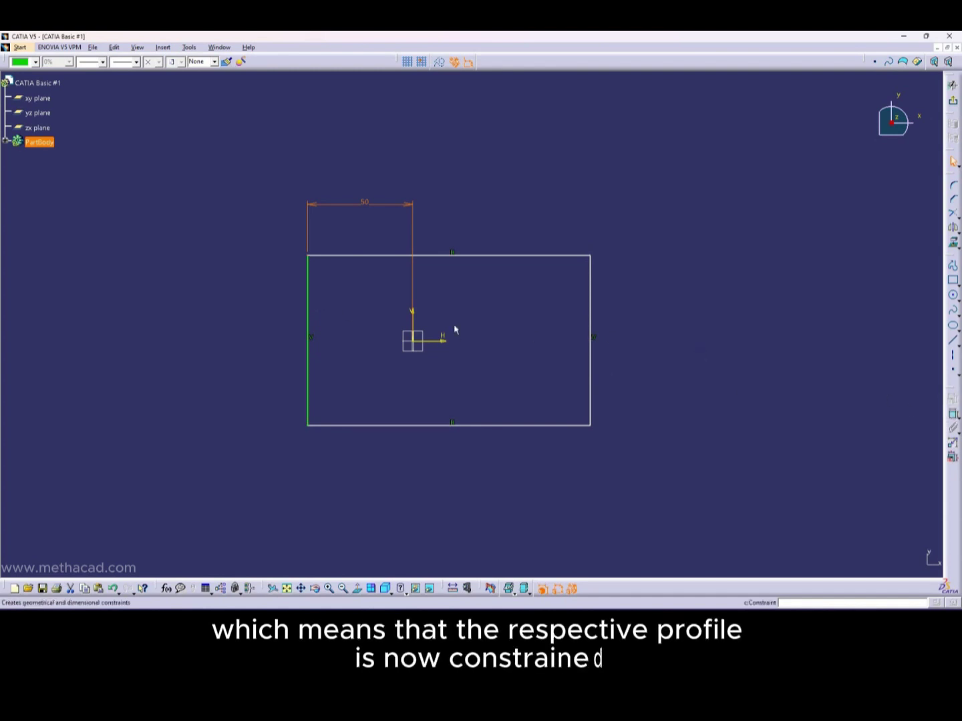
pyautogui.click(412, 317)
pyautogui.click(589, 273)
pyautogui.click(493, 203)
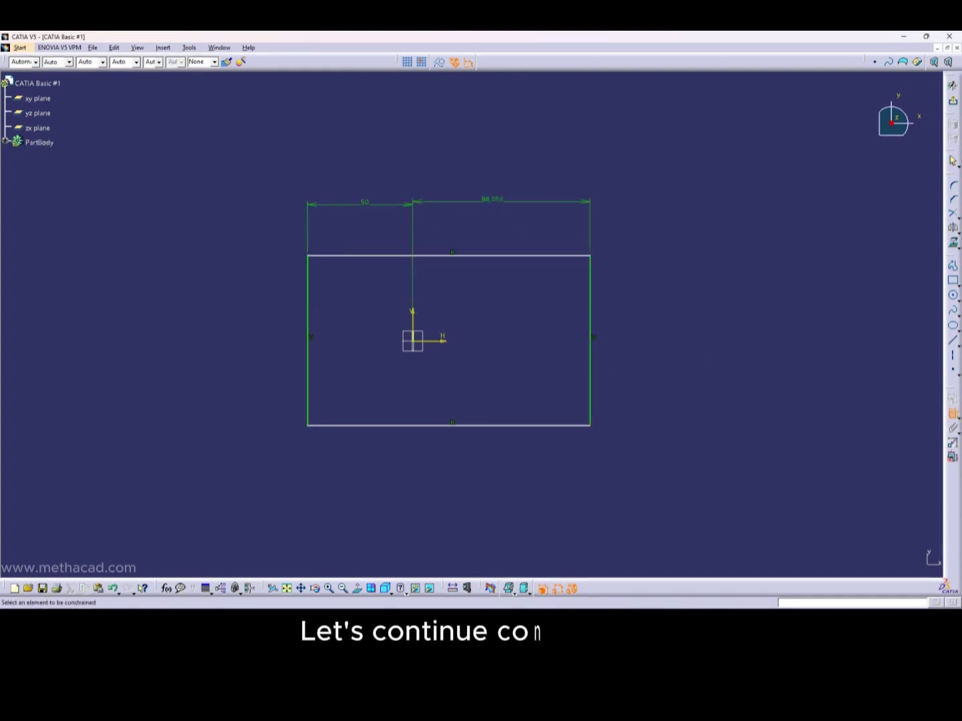
pyautogui.doubleClick(494, 202)
pyautogui.write('50')
pyautogui.press('Return')
# Constrain the distance from the rectangle's upper edge to the horizontal axis and set it to 50 mm.
pyautogui.click(437, 341)
pyautogui.click(495, 255)
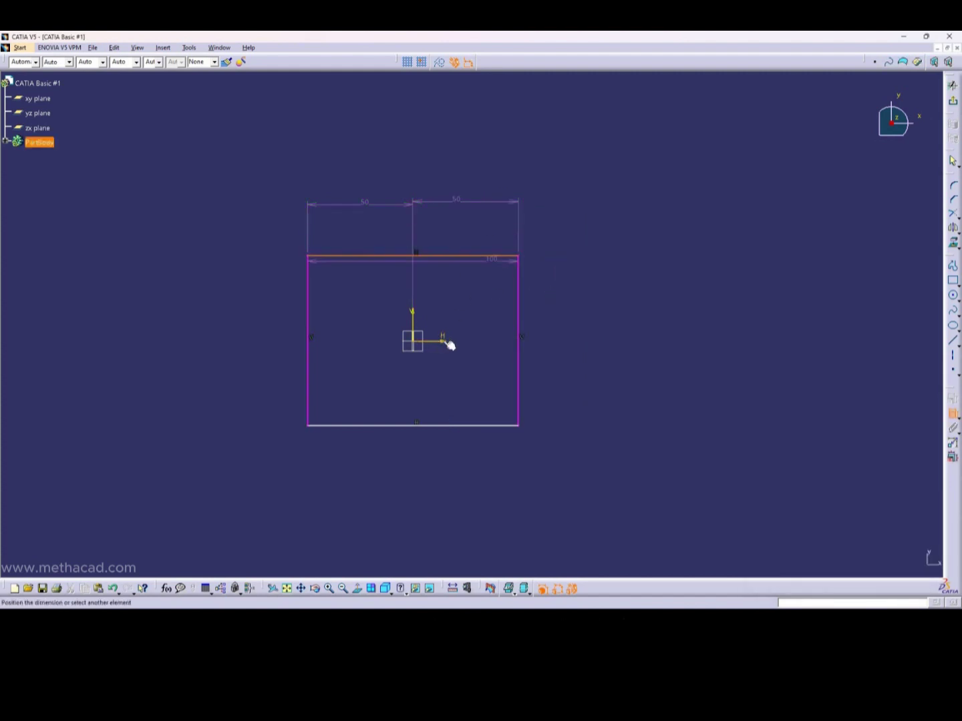
pyautogui.click(449, 341)
pyautogui.click(547, 307)
pyautogui.doubleClick(547, 308)
pyautogui.write('50')
pyautogui.press('Return')
# Constrain the distance from the rectangle's lower edge to the horizontal axis and set it to 50 mm.
pyautogui.click(442, 340)
pyautogui.click(438, 342)
pyautogui.click(550, 373)
pyautogui.write('50')
pyautogui.press('Return')
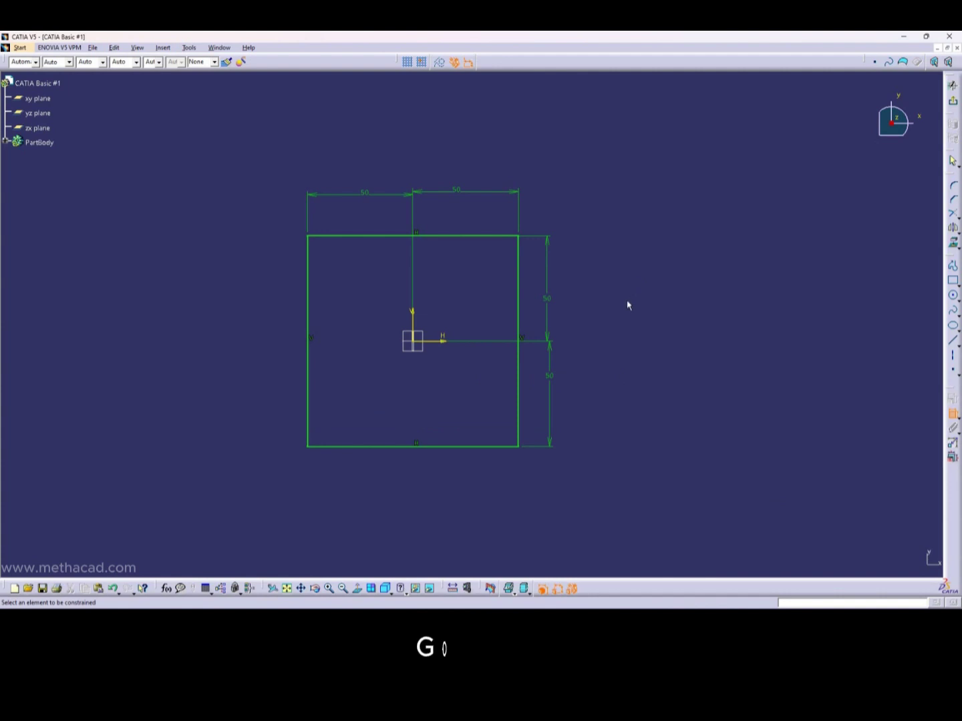
pyautogui.press('Escape')
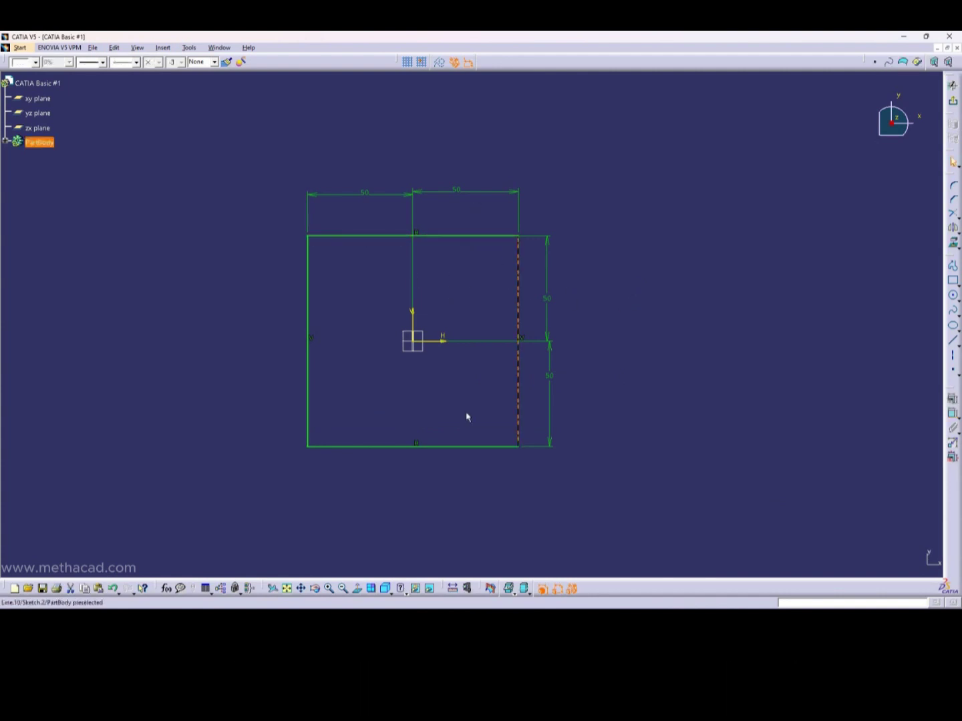
# Set the upper edge's offset to 60 mm and the left edge's offset to 70 mm, and undo both changes.
pyautogui.click(587, 317)
pyautogui.doubleClick(543, 296)
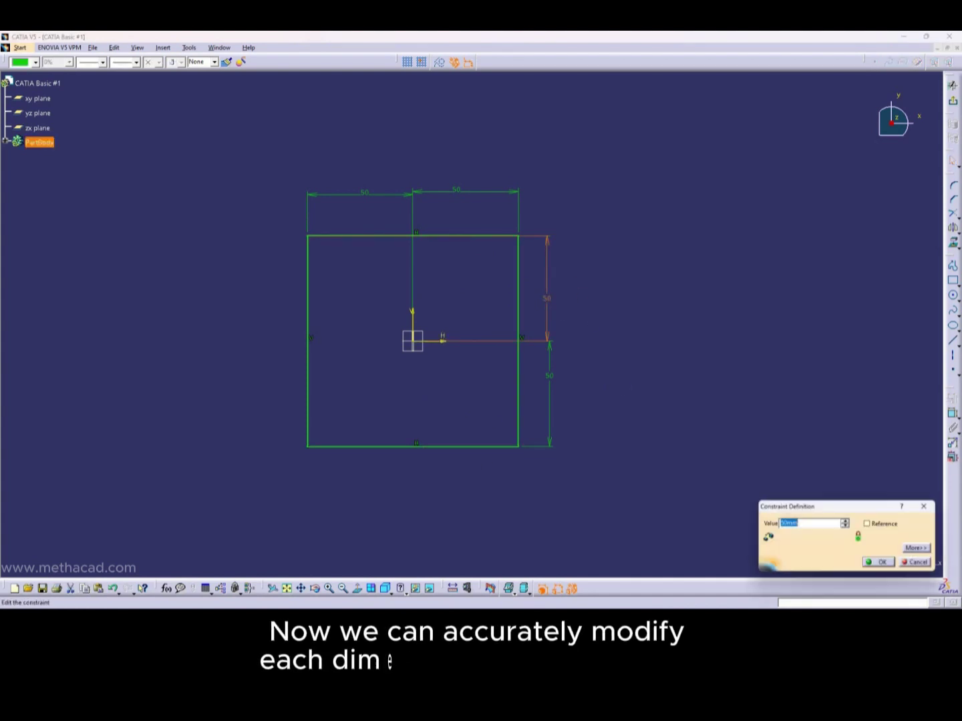
pyautogui.press('Return')
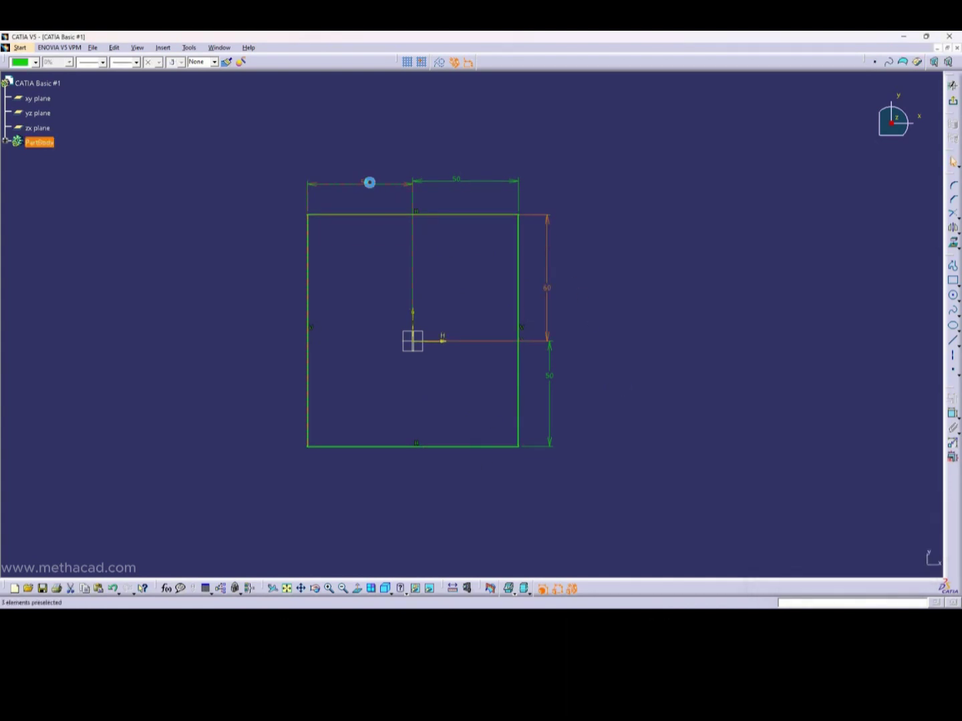
pyautogui.doubleClick(369, 182)
pyautogui.write('70')
pyautogui.press('Return')
pyautogui.hotkey('ctrl', 'z')
pyautogui.hotkey('ctrl', 'z')
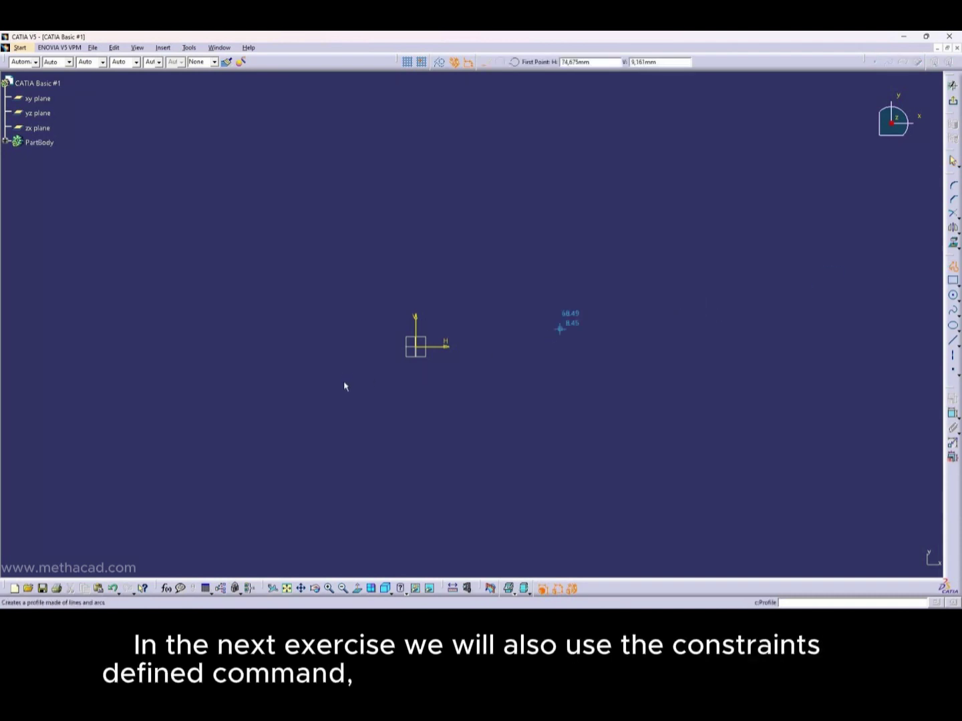
# Draw a closed irregular triangle around the sketch origin with the Profile tool.
pyautogui.click(532, 403)
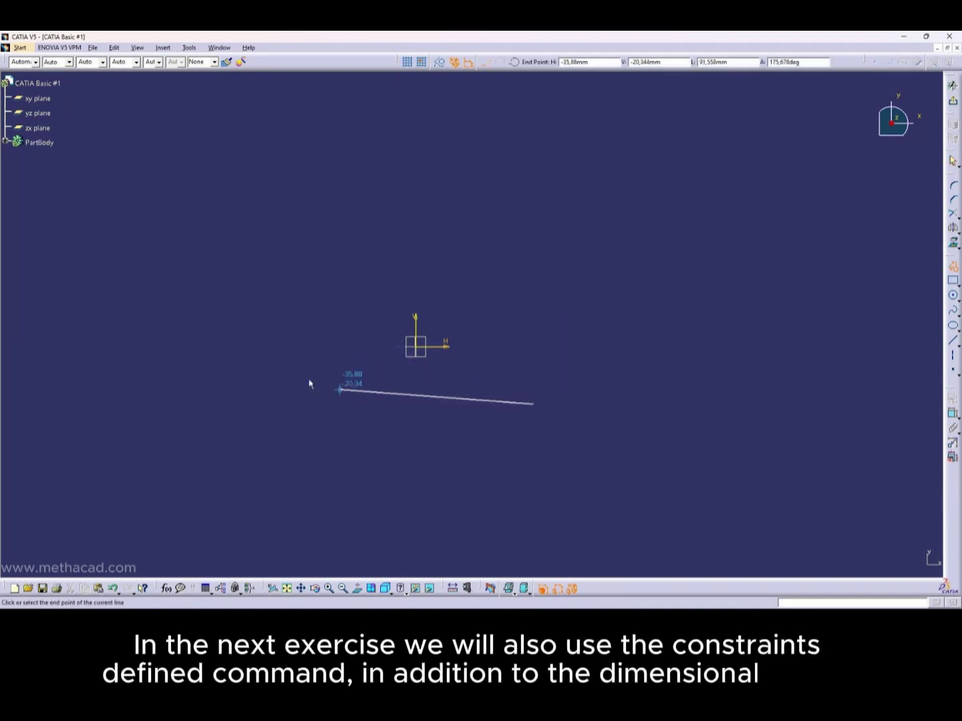
pyautogui.click(304, 385)
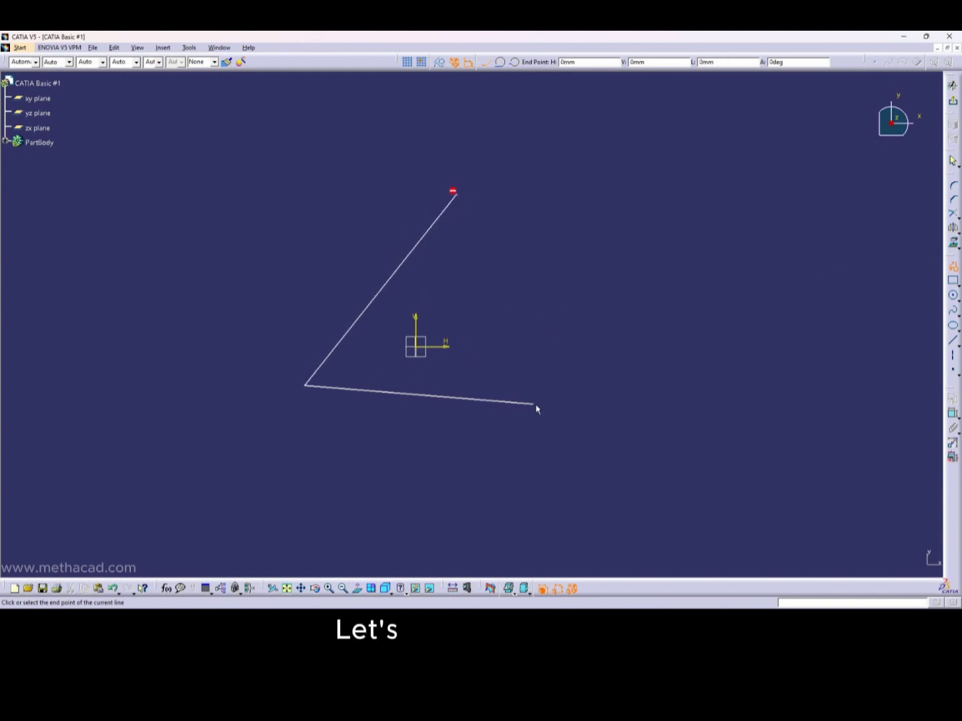
pyautogui.click(456, 195)
pyautogui.click(532, 403)
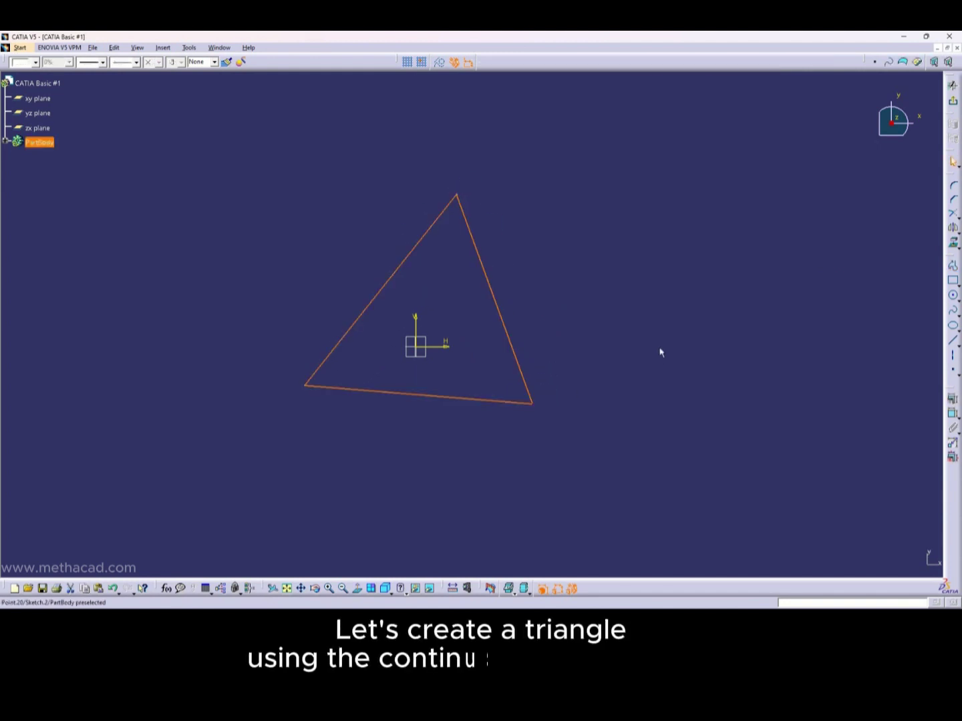
pyautogui.click(647, 350)
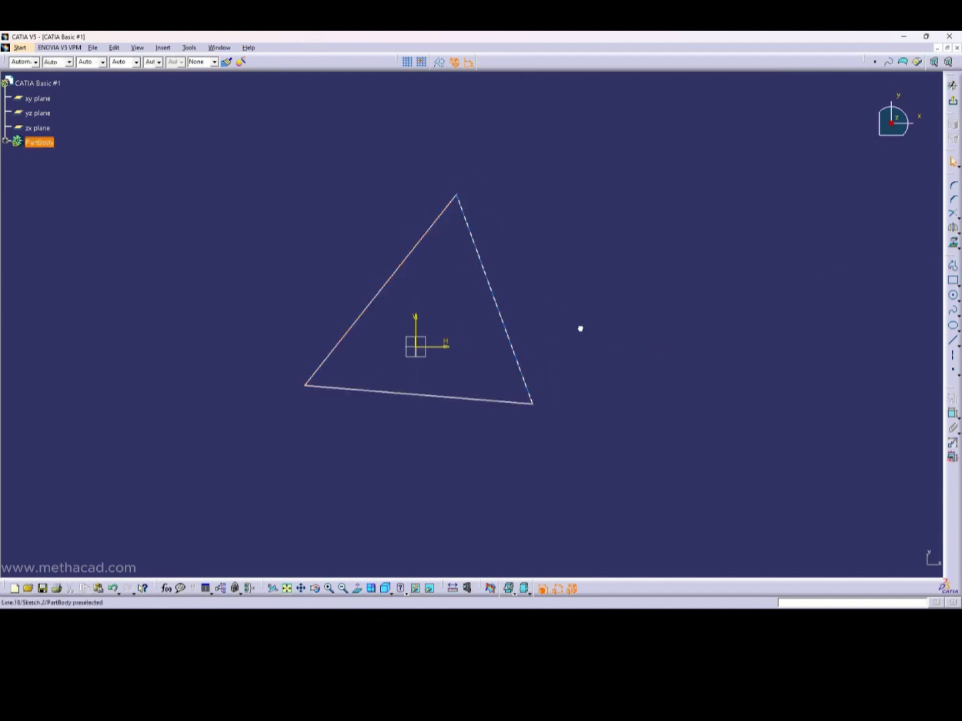
# Reshape the unconstrained triangle by moving its right side and its base.
pyautogui.moveTo(572, 291); pyautogui.dragTo(490, 351)
pyautogui.moveTo(453, 397); pyautogui.dragTo(609, 362)
pyautogui.click(609, 362)
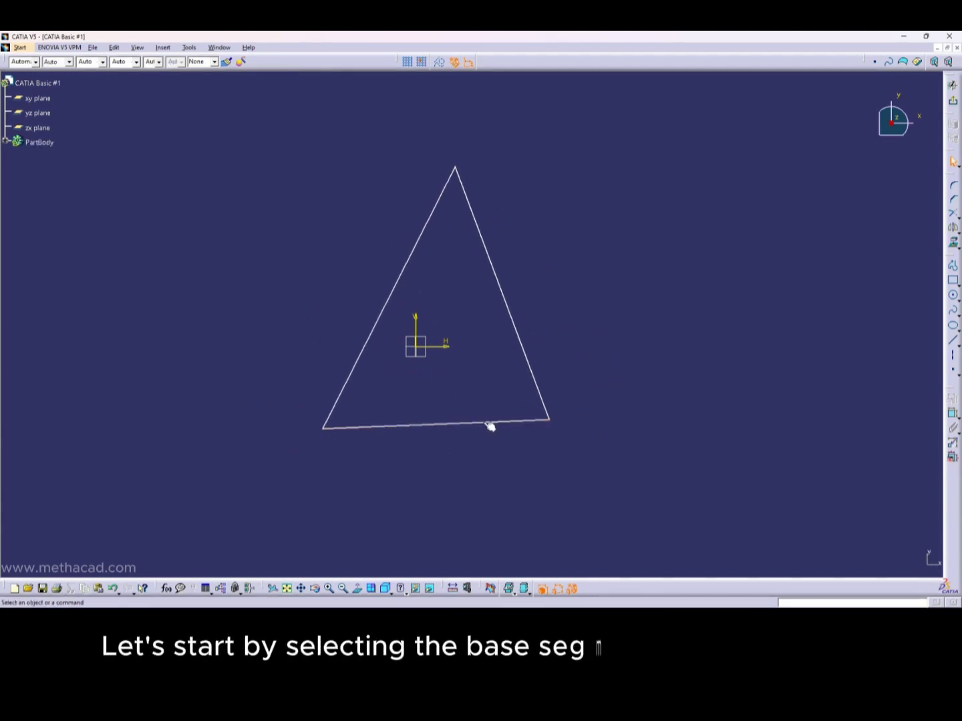
# Apply a Coincidence constraint between the triangle's base and the horizontal axis.
pyautogui.click(481, 374)
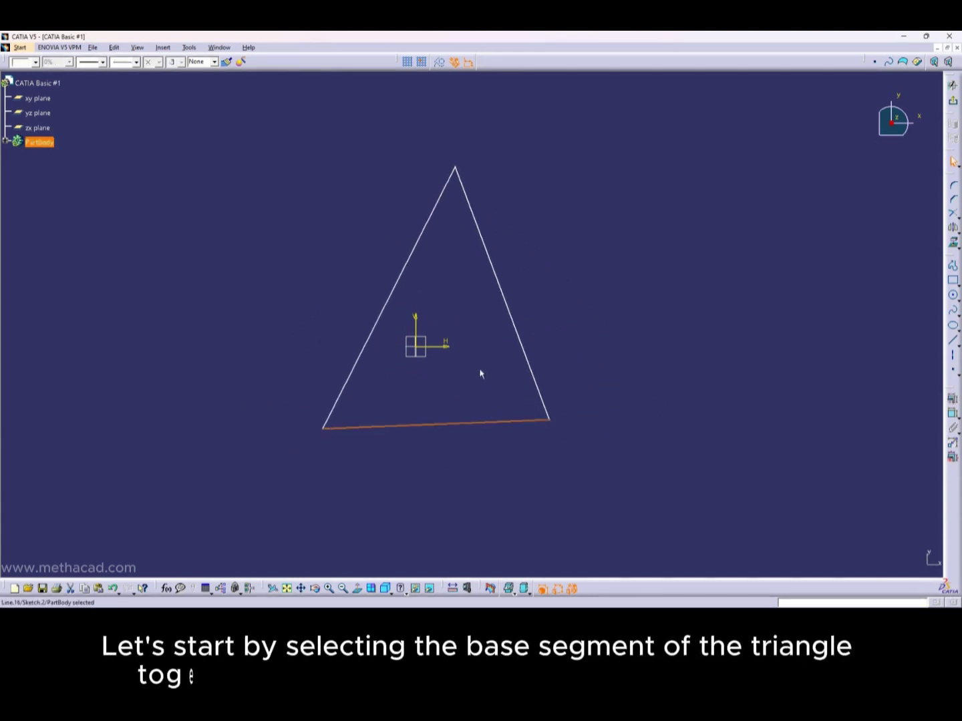
pyautogui.keyDown('ctrl'); pyautogui.click(450, 348); pyautogui.keyUp('ctrl')
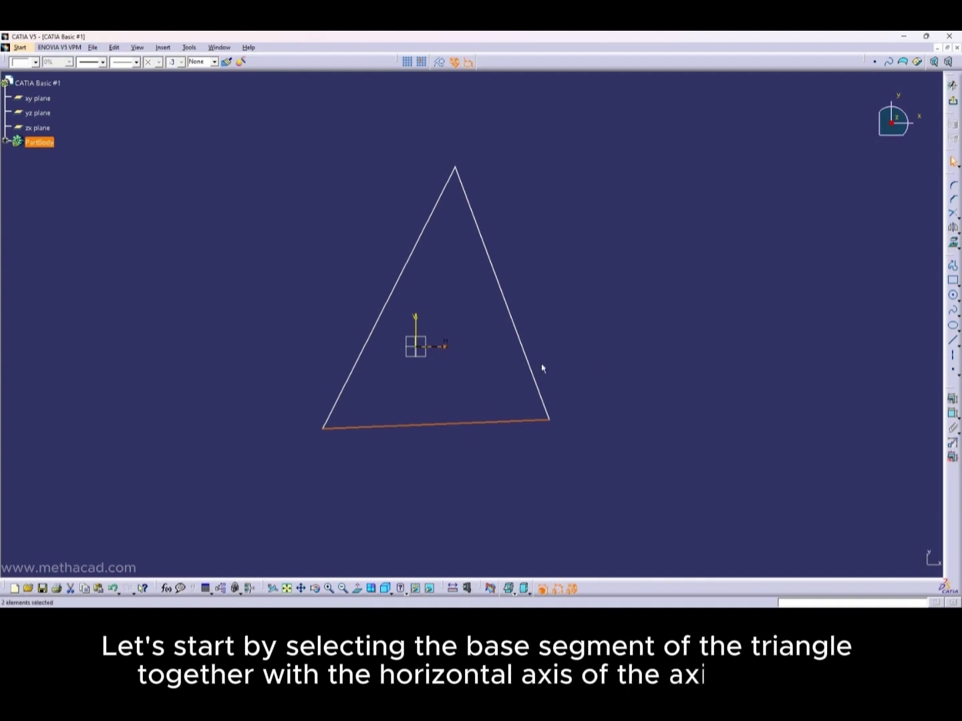
pyautogui.click(953, 399)
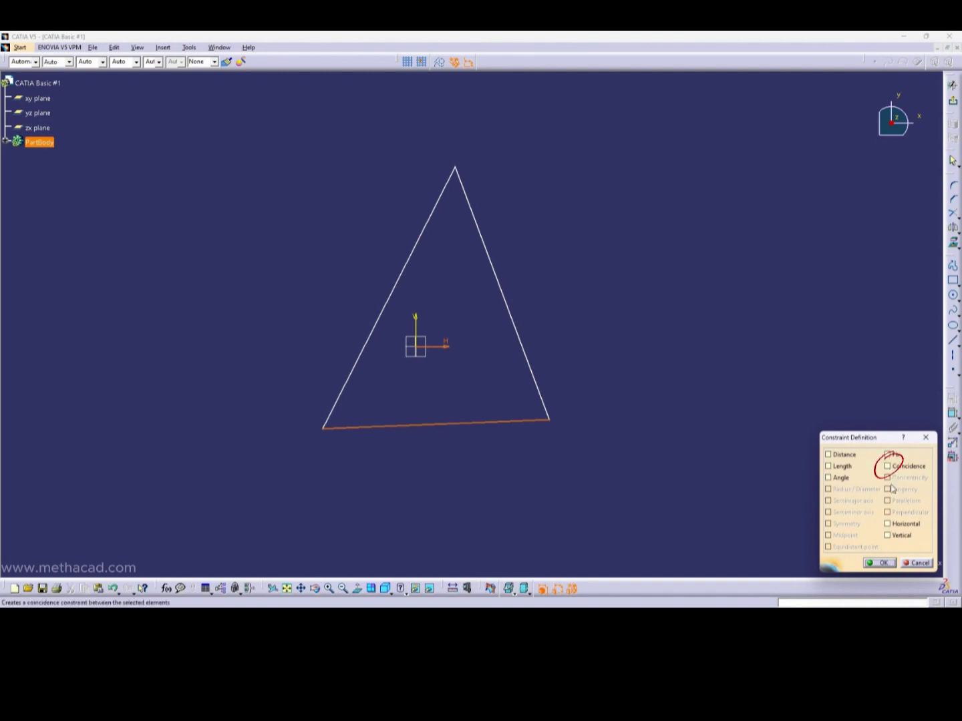
pyautogui.click(887, 465)
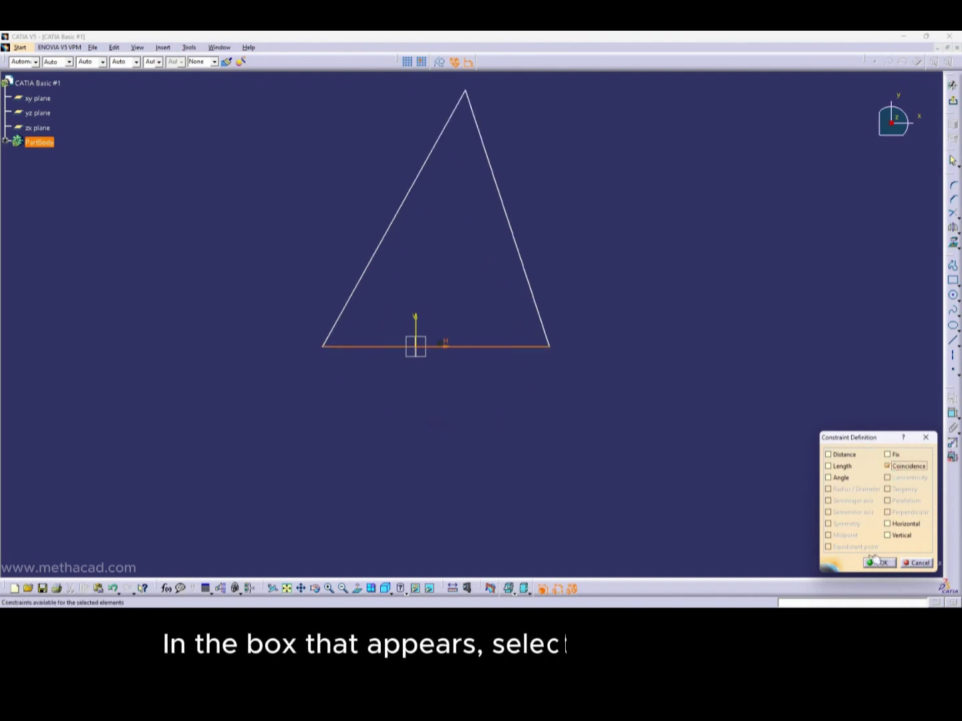
pyautogui.moveTo(468, 116); pyautogui.dragTo(472, 205, button='middle')
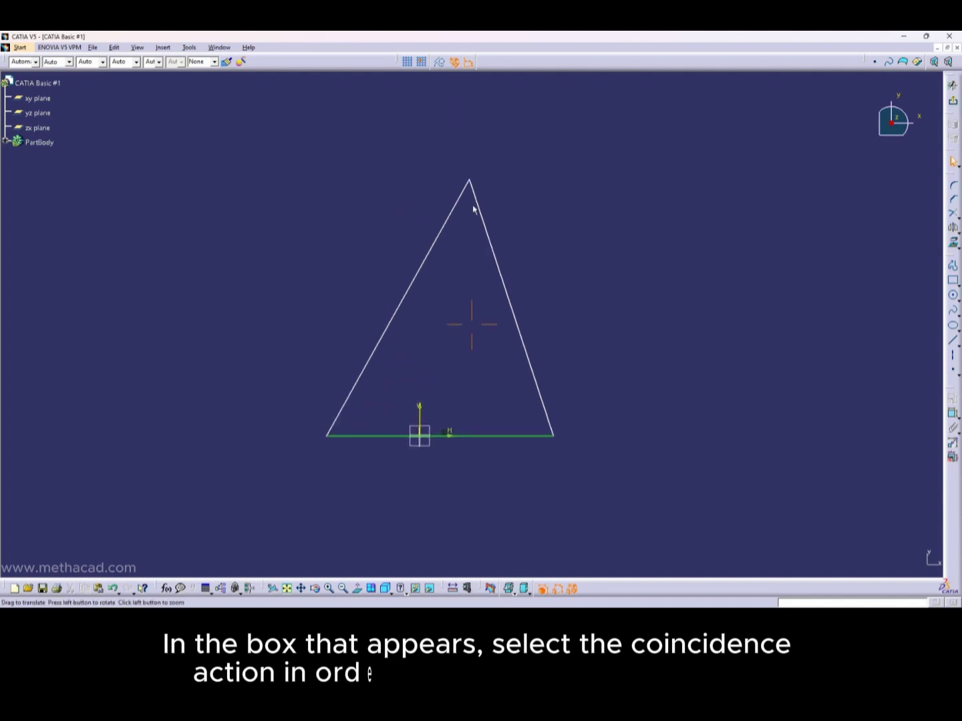
# Apply a Coincidence constraint between the triangle's apex and the vertical axis.
pyautogui.click(472, 182)
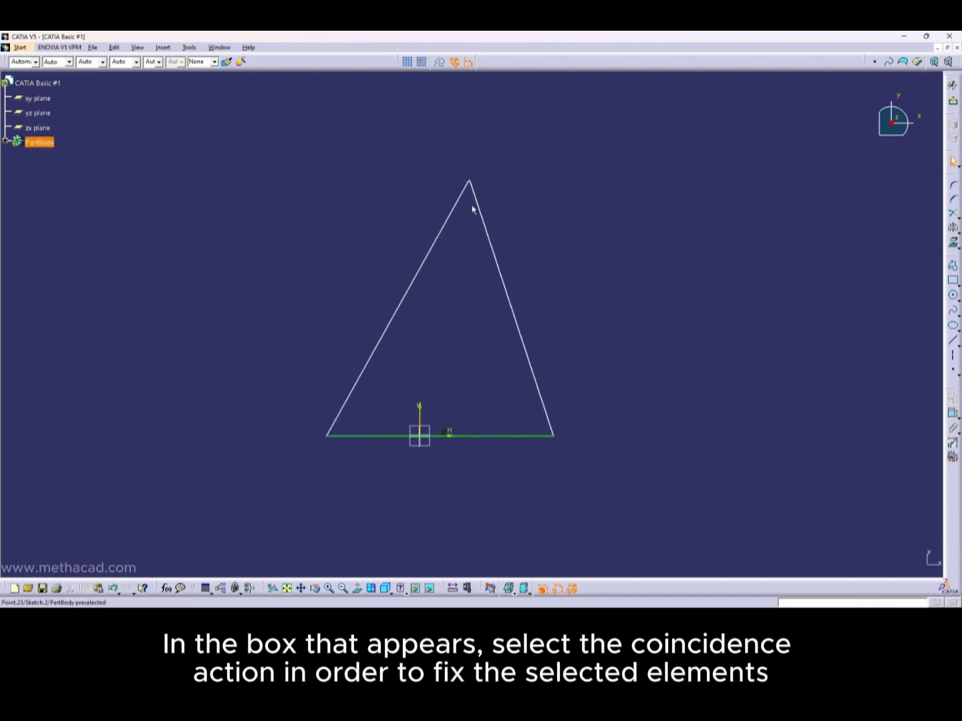
pyautogui.keyDown('ctrl'); pyautogui.click(418, 410); pyautogui.keyUp('ctrl')
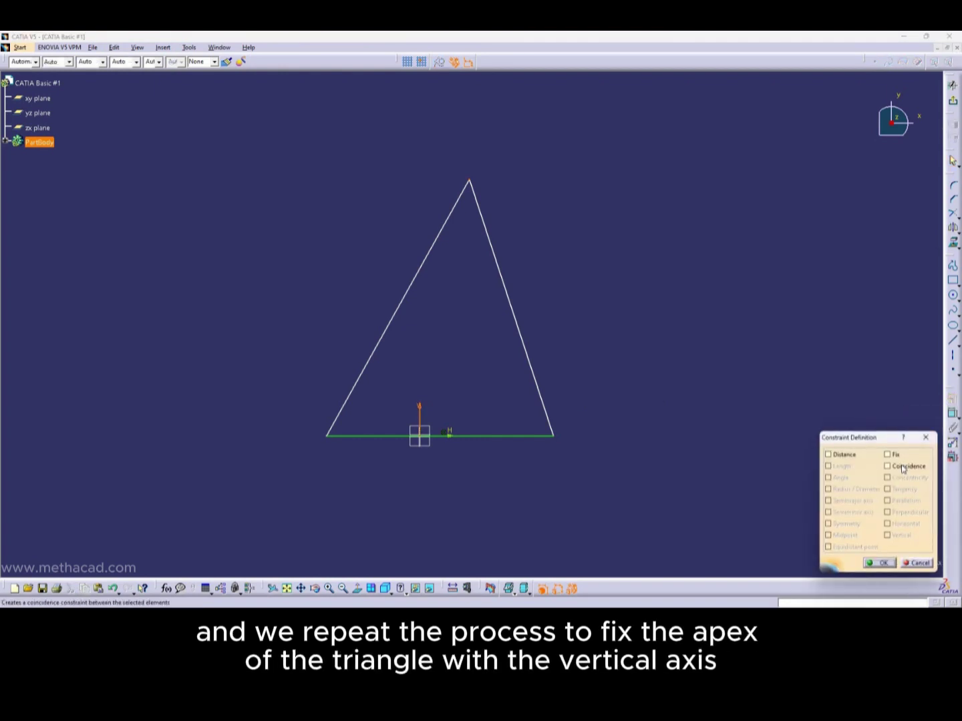
pyautogui.click(902, 467)
pyautogui.press('Return')
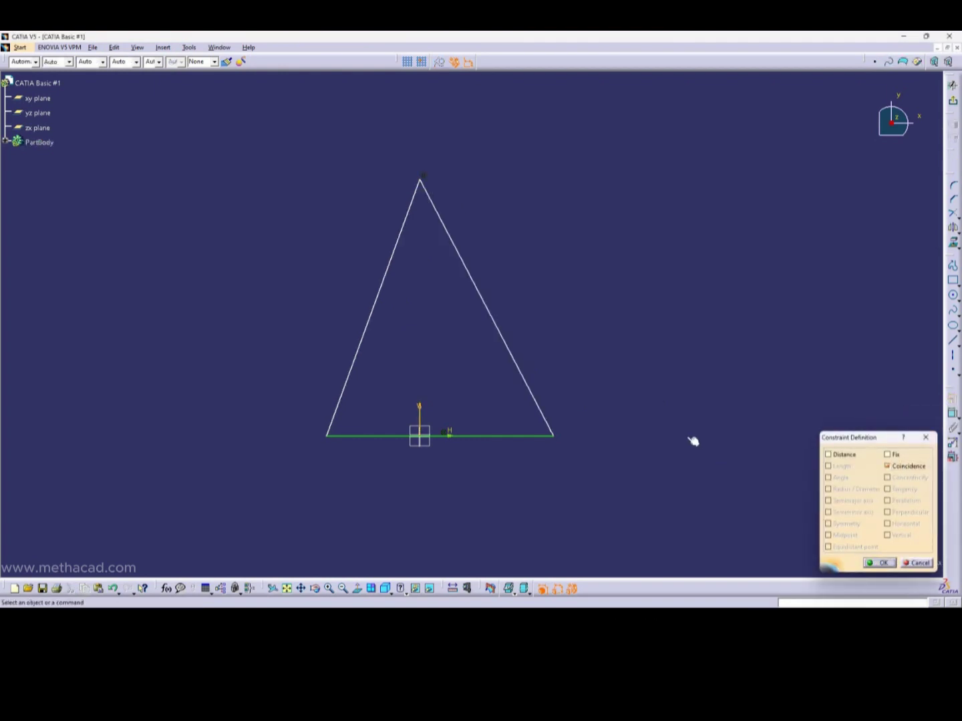
# Dimension the triangle's base and set its length to 120 mm.
pyautogui.click(952, 414)
pyautogui.click(506, 438)
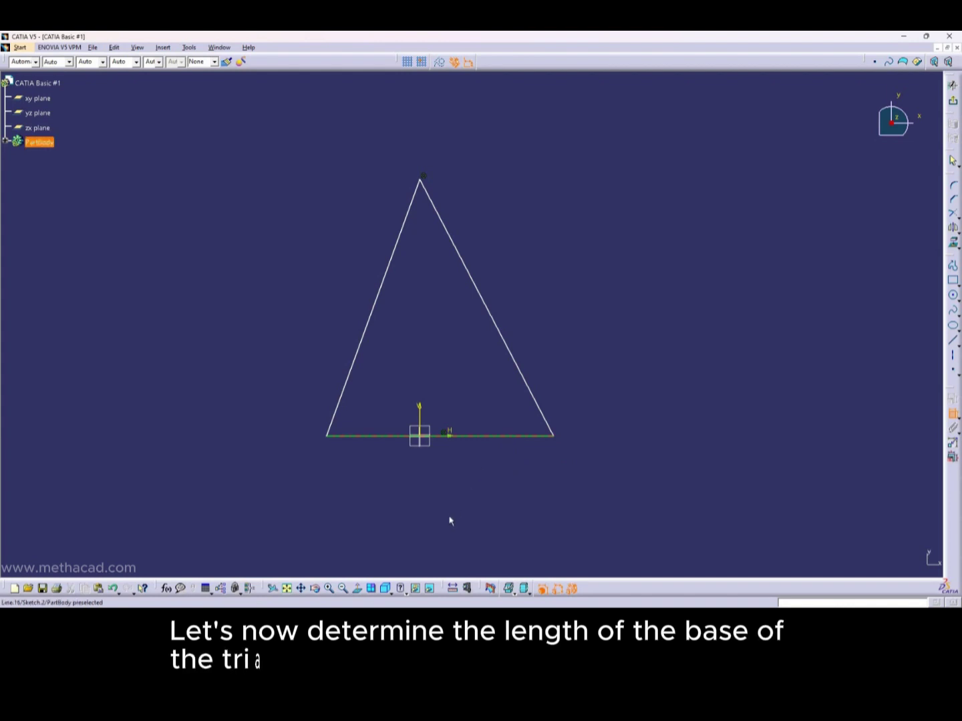
pyautogui.click(449, 517)
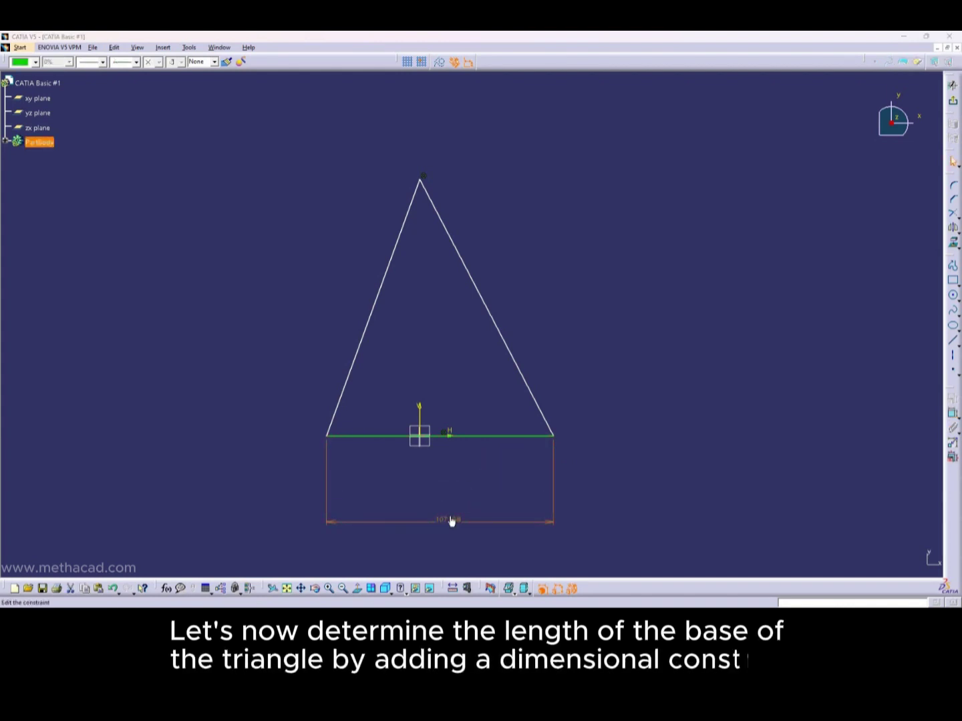
pyautogui.doubleClick(449, 519)
pyautogui.write('120')
pyautogui.press('Return')
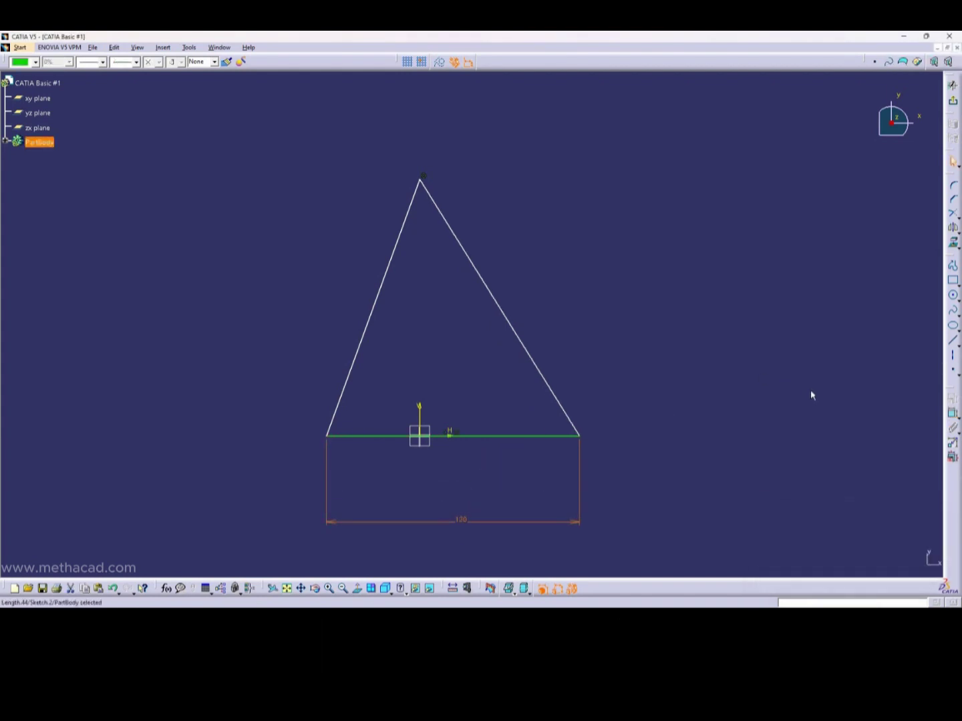
# Add an angle constraint between the triangle's base and its right side and set it to 60°.
pyautogui.click(950, 414)
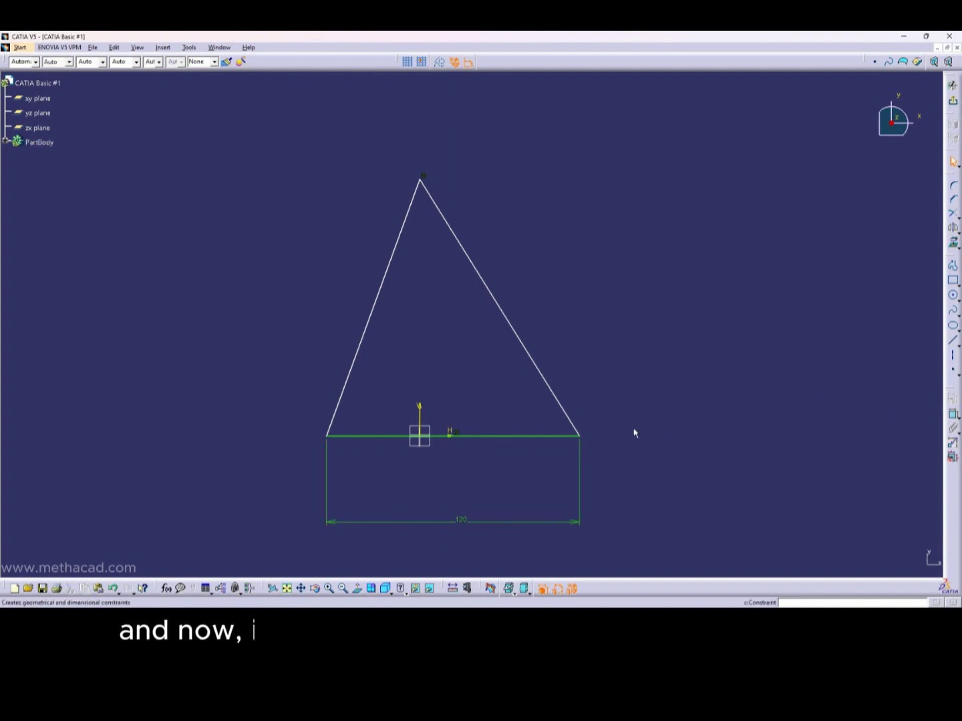
pyautogui.click(564, 434)
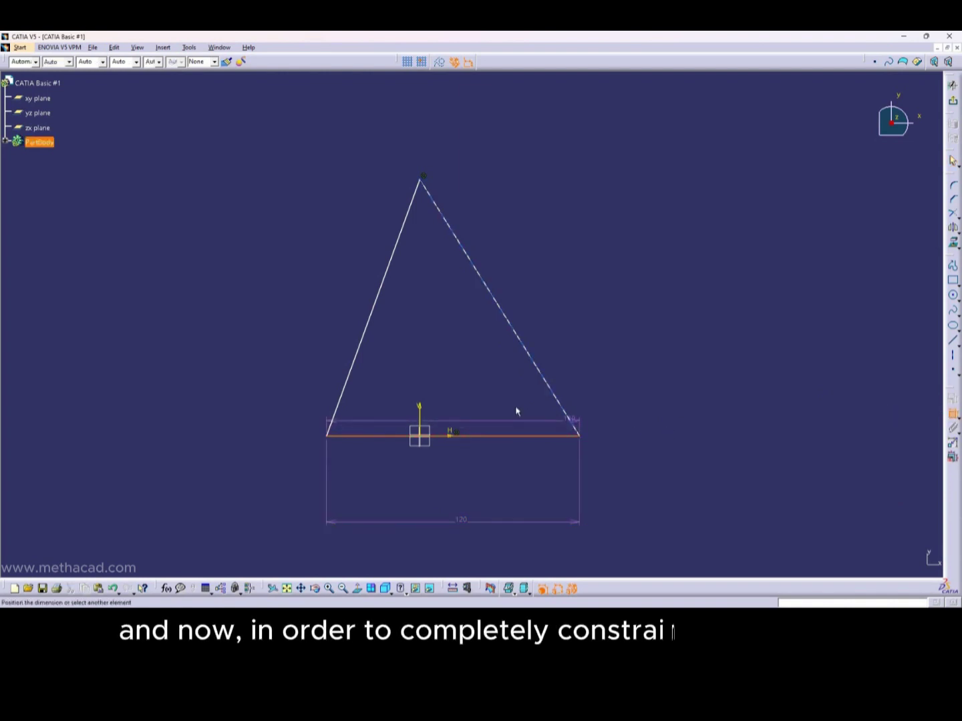
pyautogui.click(558, 404)
pyautogui.click(518, 406)
pyautogui.doubleClick(520, 408)
pyautogui.write('60')
pyautogui.press('Return')
# Add an angle constraint between the triangle's base and its left side and set it to 60°.
pyautogui.click(325, 411)
pyautogui.click(952, 413)
pyautogui.click(380, 436)
pyautogui.click(372, 405)
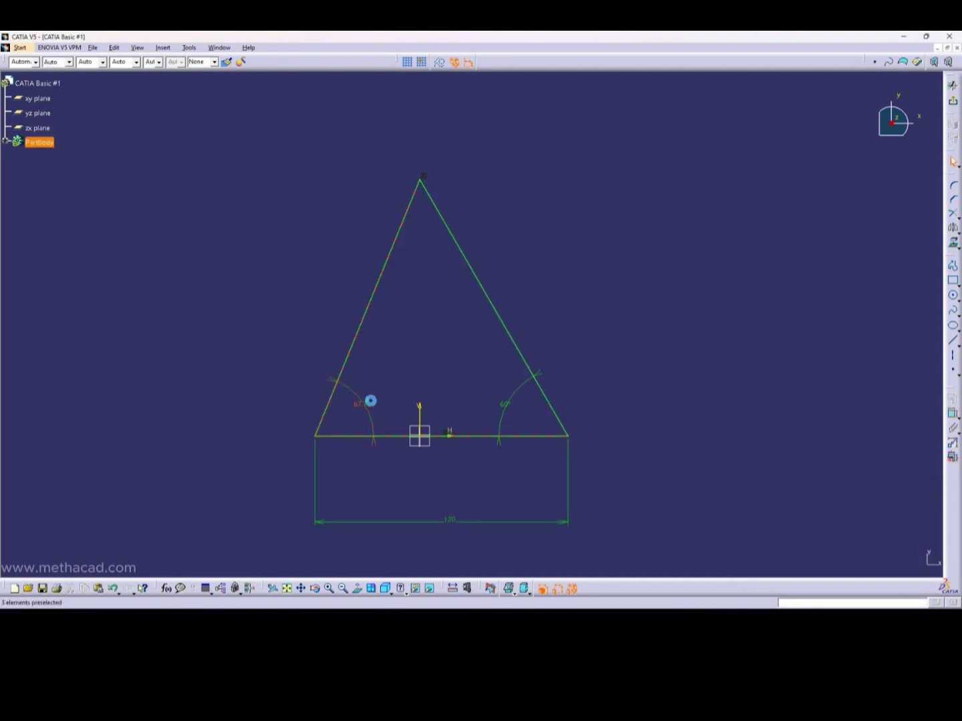
pyautogui.doubleClick(372, 405)
pyautogui.write('60')
pyautogui.press('Return')
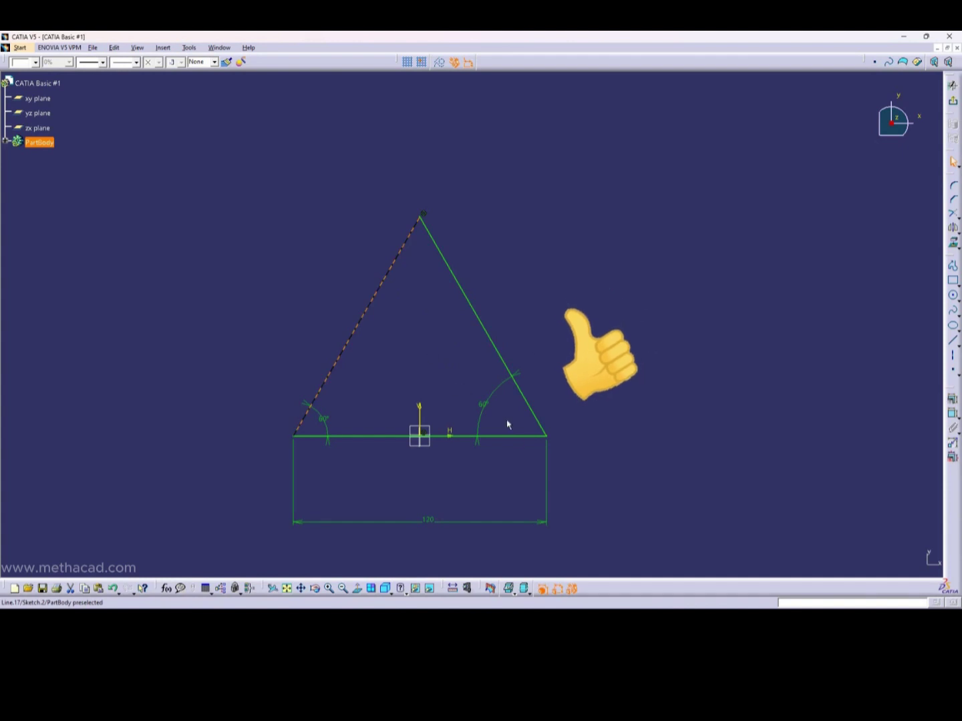
pyautogui.click(518, 440)
pyautogui.click(518, 459)
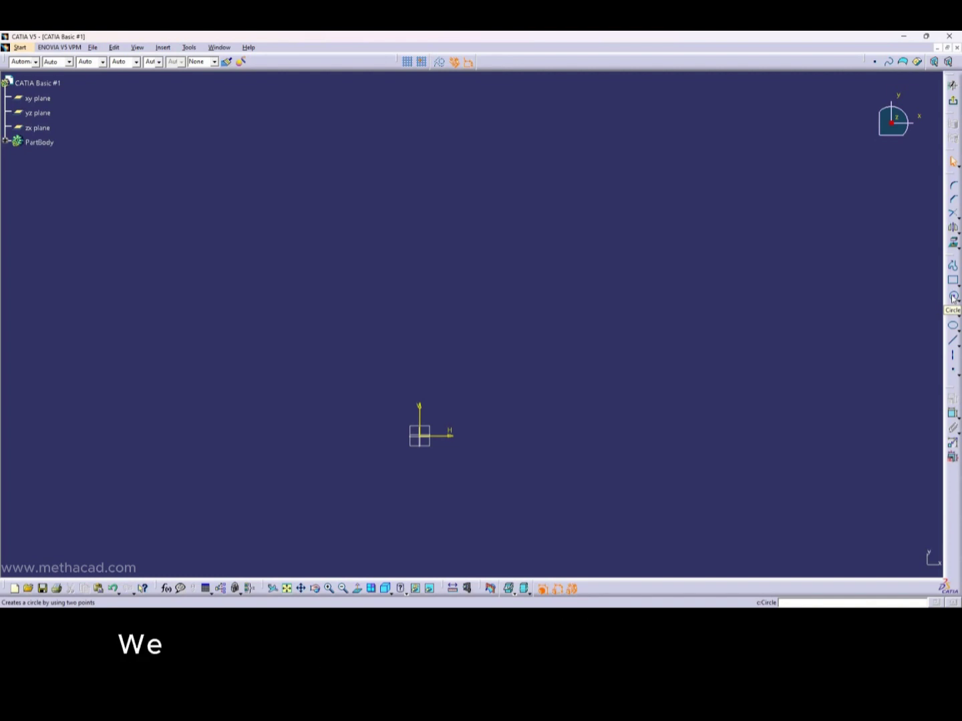
# Draw a large circle centred on the horizontal axis about 116 mm right of the origin and a smaller circle centred at the origin.
pyautogui.doubleClick(953, 297)
pyautogui.click(663, 435)
pyautogui.click(562, 405)
pyautogui.click(420, 435)
pyautogui.click(468, 414)
pyautogui.press('Escape')
# Dimension both circles, setting the diameter to 40 mm for the one at the origin and 80 mm for the larger one.
pyautogui.click(952, 413)
pyautogui.click(458, 397)
pyautogui.doubleClick(355, 359)
pyautogui.write('40')
pyautogui.press('Return')
pyautogui.click(589, 362)
pyautogui.doubleClick(577, 330)
pyautogui.write('80')
pyautogui.press('Return')
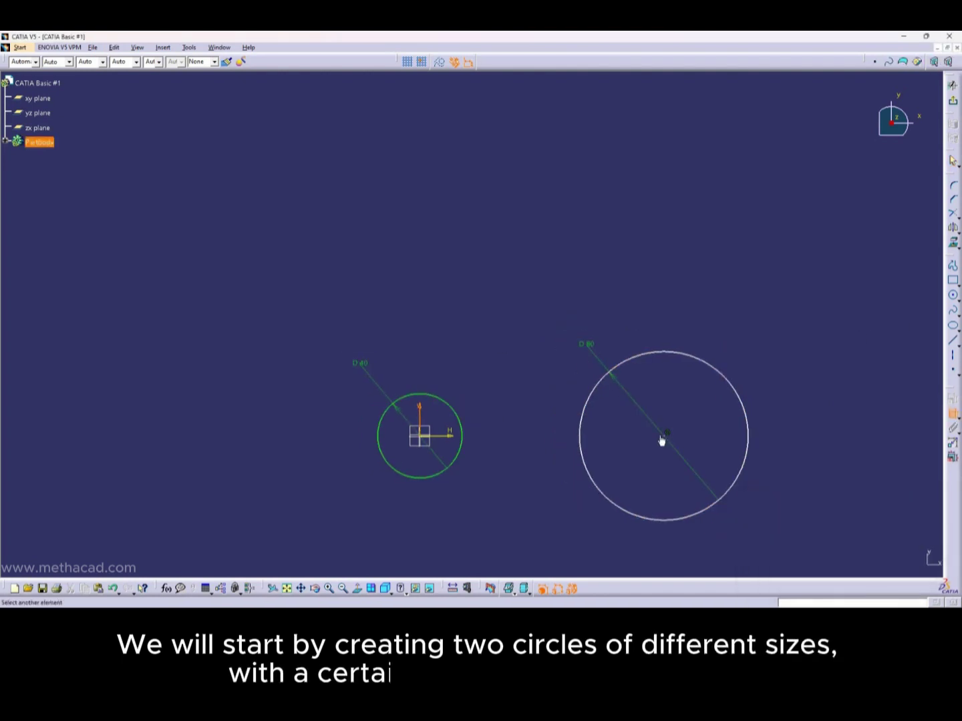
# Constrain the horizontal distance between the vertical axis and the large circle's centre to 115 mm.
pyautogui.click(665, 437)
pyautogui.click(572, 298)
pyautogui.doubleClick(572, 296)
pyautogui.write('1')
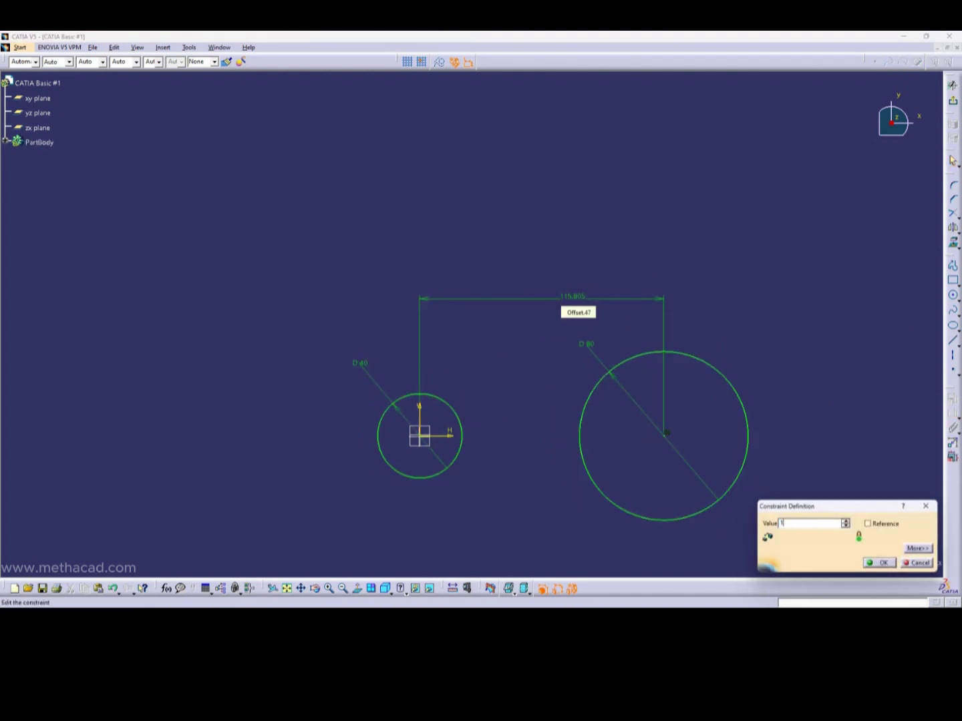
pyautogui.write('15')
pyautogui.press('Return')
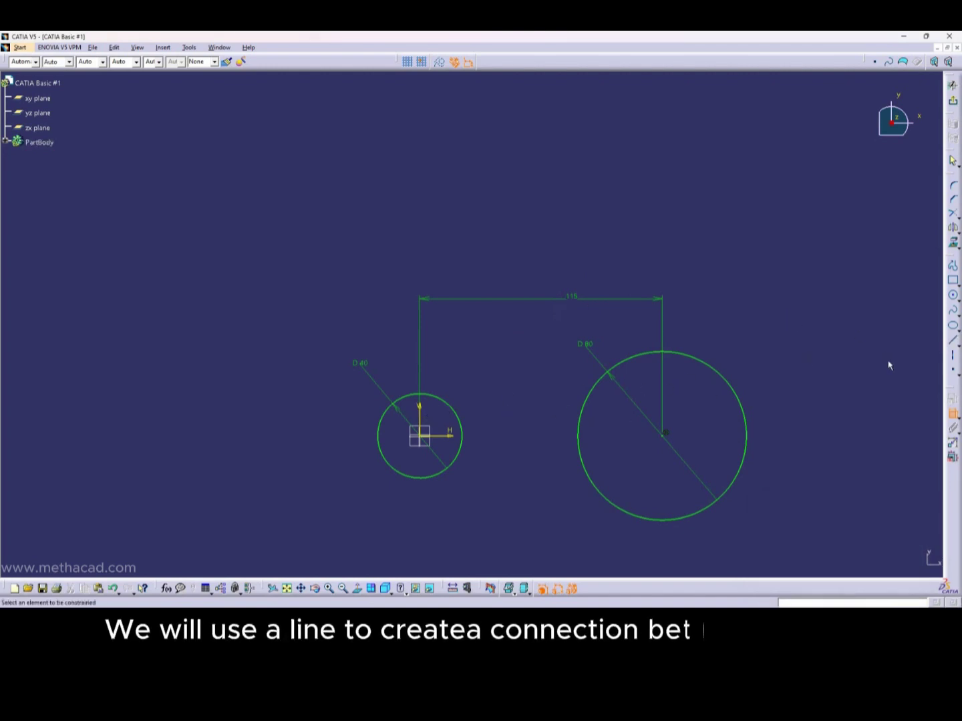
# Draw a slanted line above the two circles, rising from the small circle towards the large one.
pyautogui.click(953, 340)
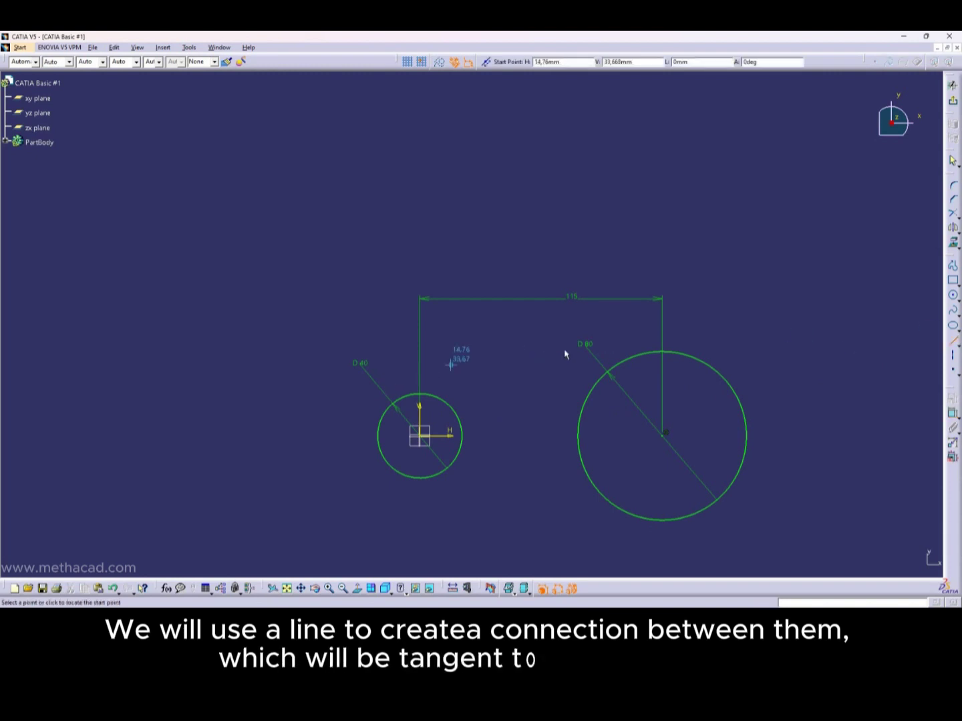
pyautogui.click(384, 377)
pyautogui.click(785, 317)
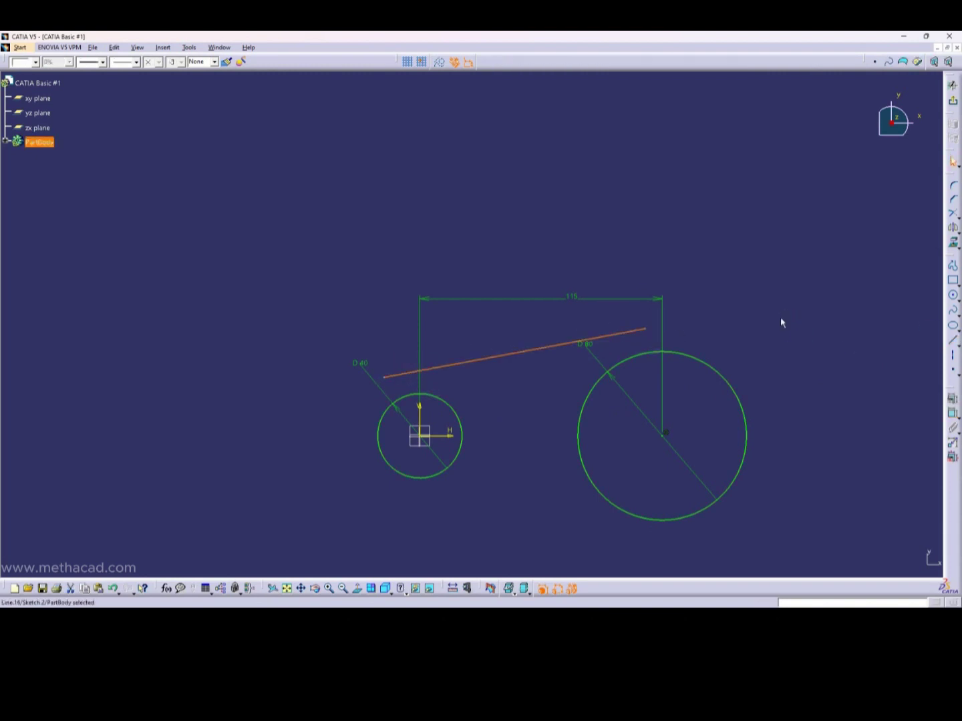
# Apply a Tangency constraint between the slanted line and the 80 mm circle.
pyautogui.click(627, 332)
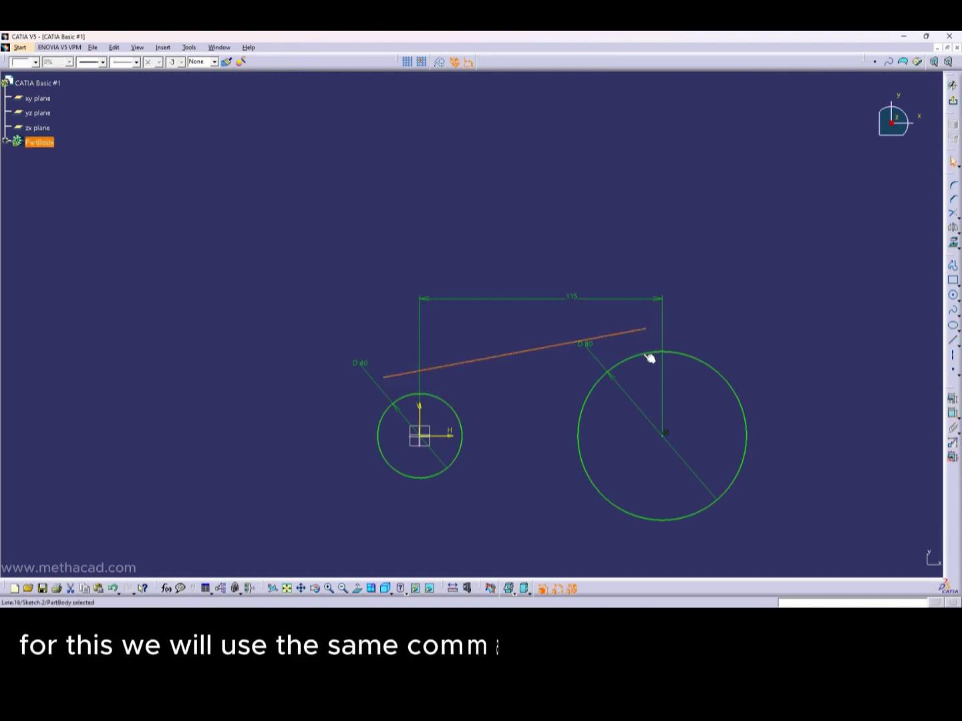
pyautogui.keyDown('ctrl'); pyautogui.click(731, 386); pyautogui.keyUp('ctrl')
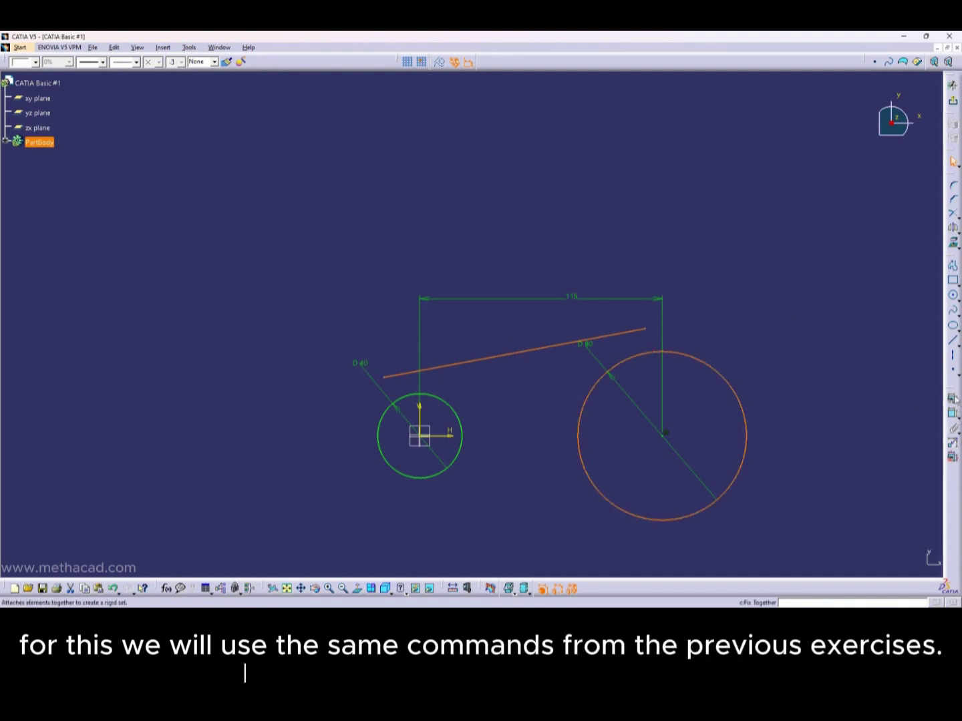
pyautogui.click(952, 399)
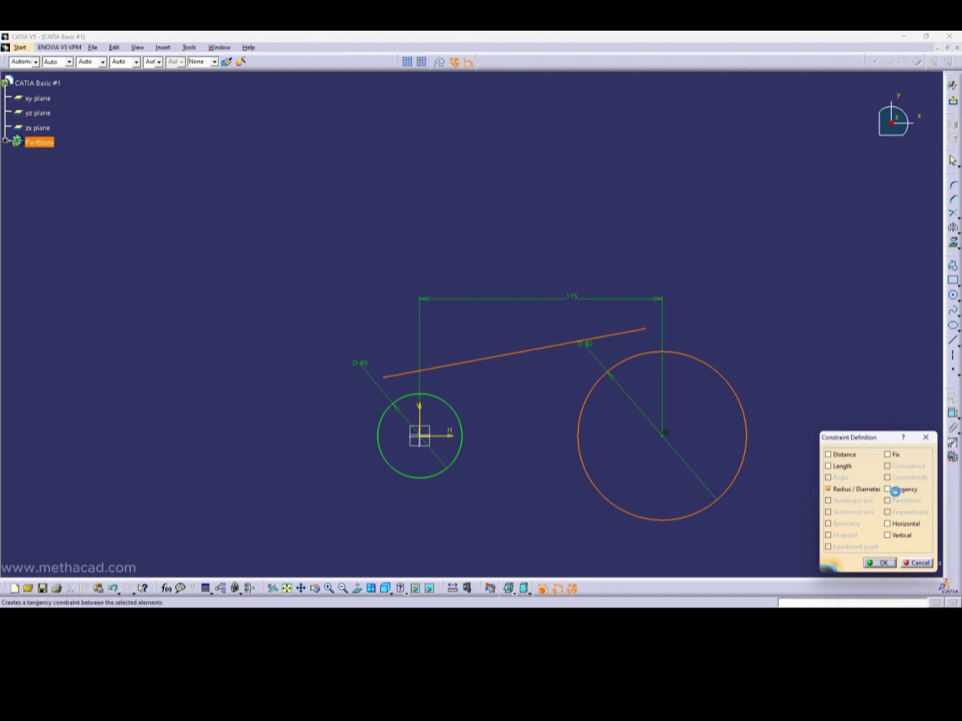
pyautogui.click(887, 489)
pyautogui.click(879, 563)
# Apply a Tangency constraint between the slanted line and the 40 mm circle.
pyautogui.click(461, 387)
pyautogui.keyDown('ctrl'); pyautogui.click(404, 396); pyautogui.keyUp('ctrl')
pyautogui.click(953, 399)
pyautogui.click(883, 489)
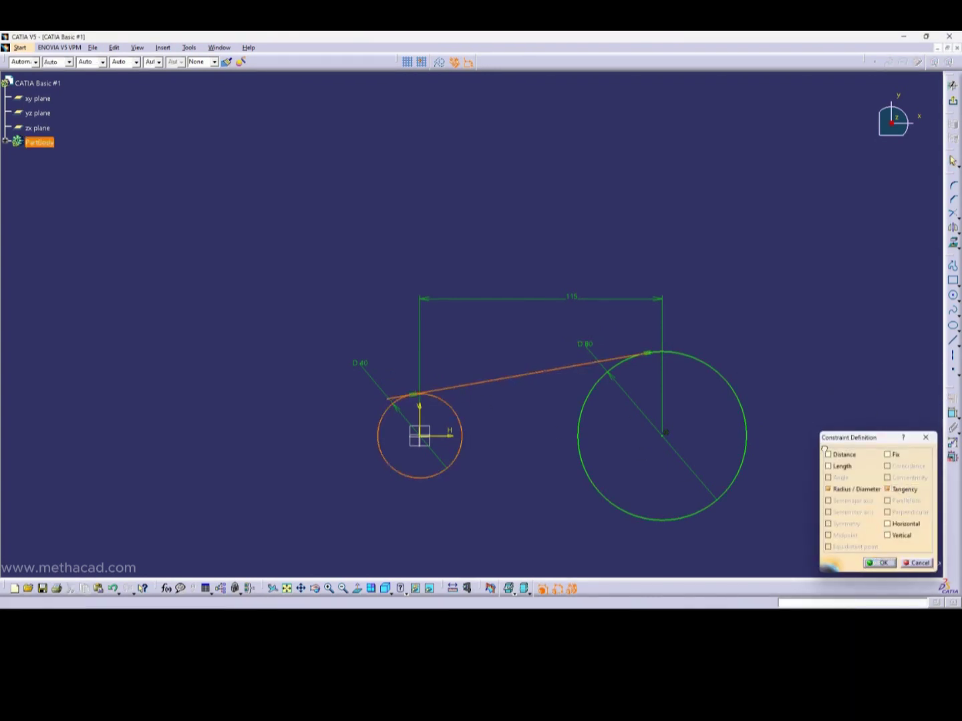
pyautogui.click(879, 563)
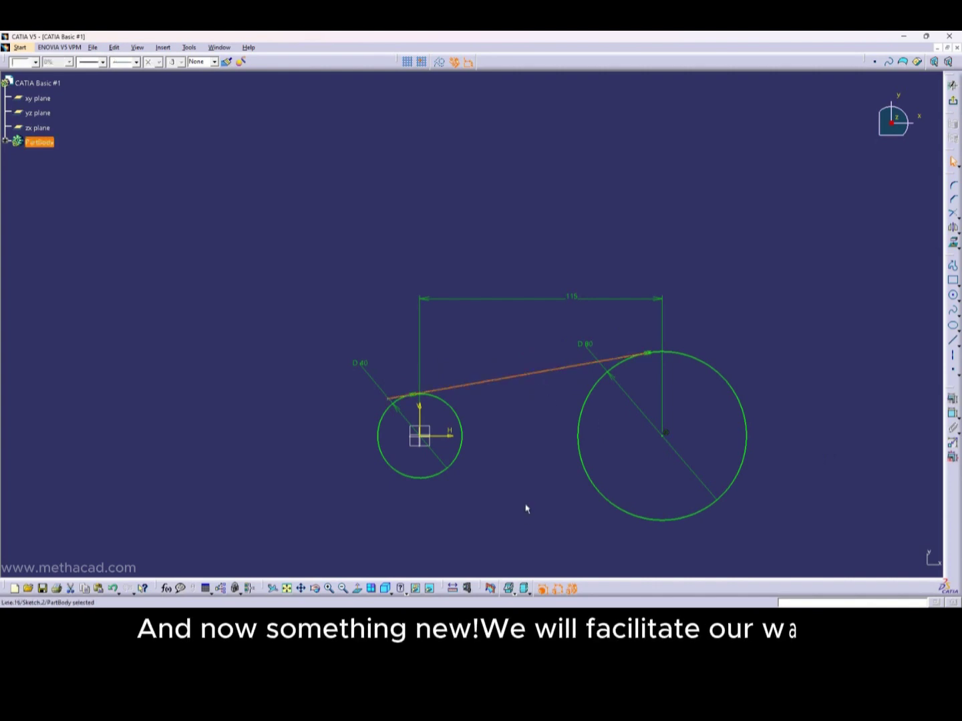
# Mirror the tangent line about the horizontal axis.
pyautogui.click(563, 372)
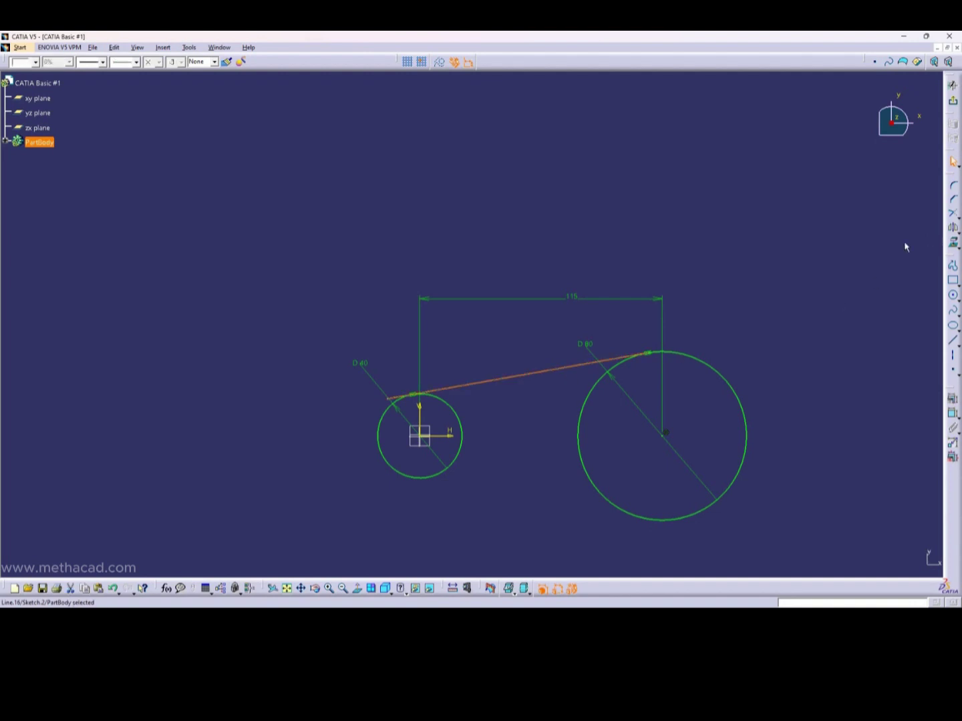
pyautogui.click(844, 290)
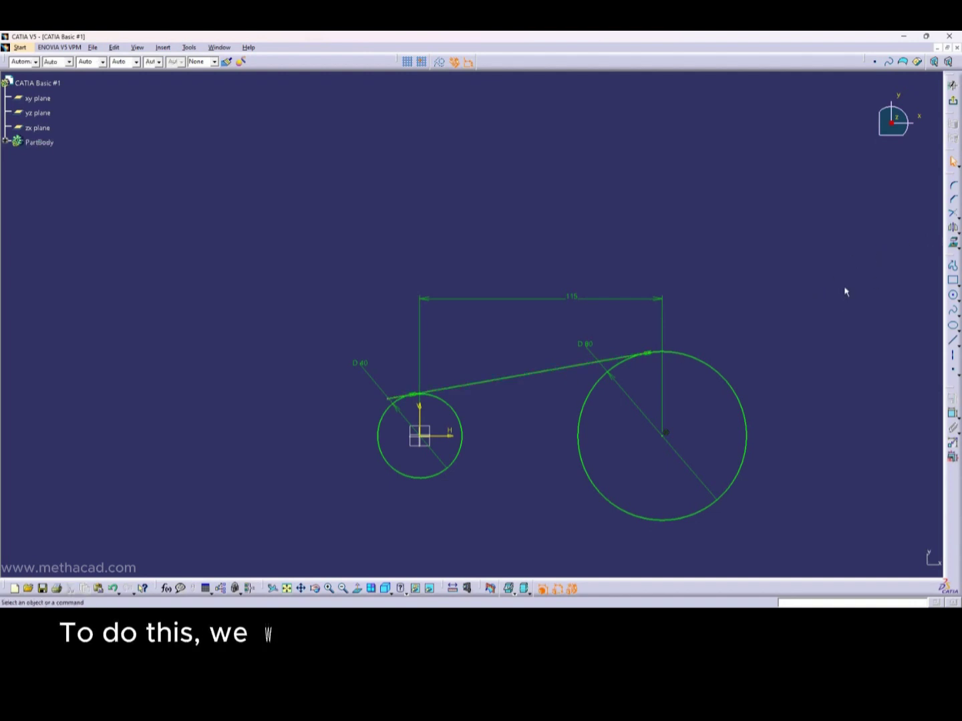
pyautogui.click(953, 227)
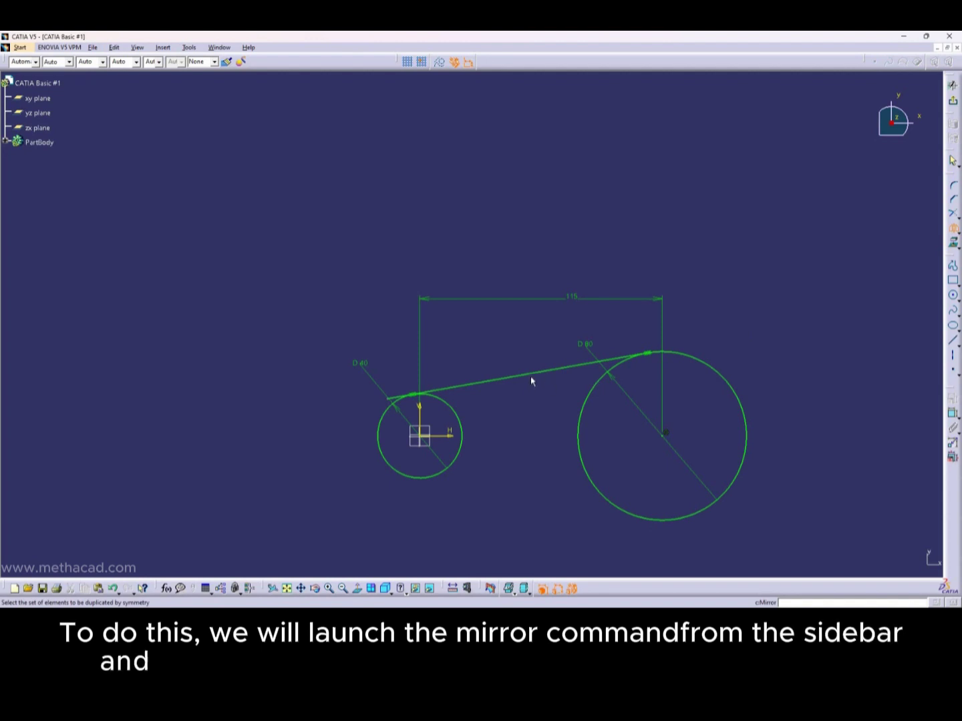
pyautogui.click(532, 372)
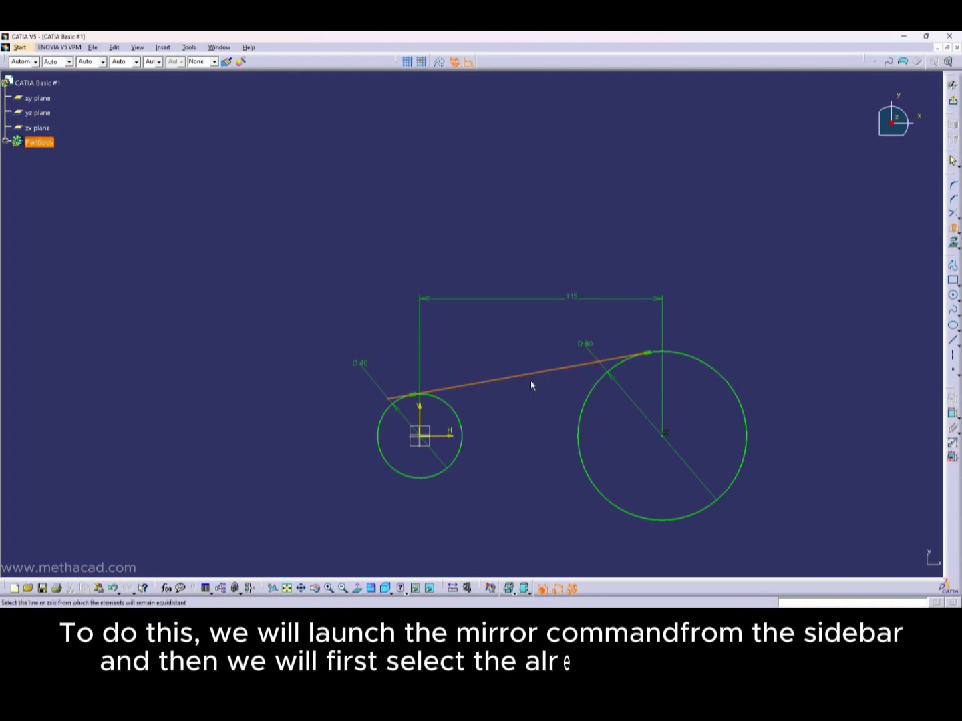
pyautogui.click(454, 438)
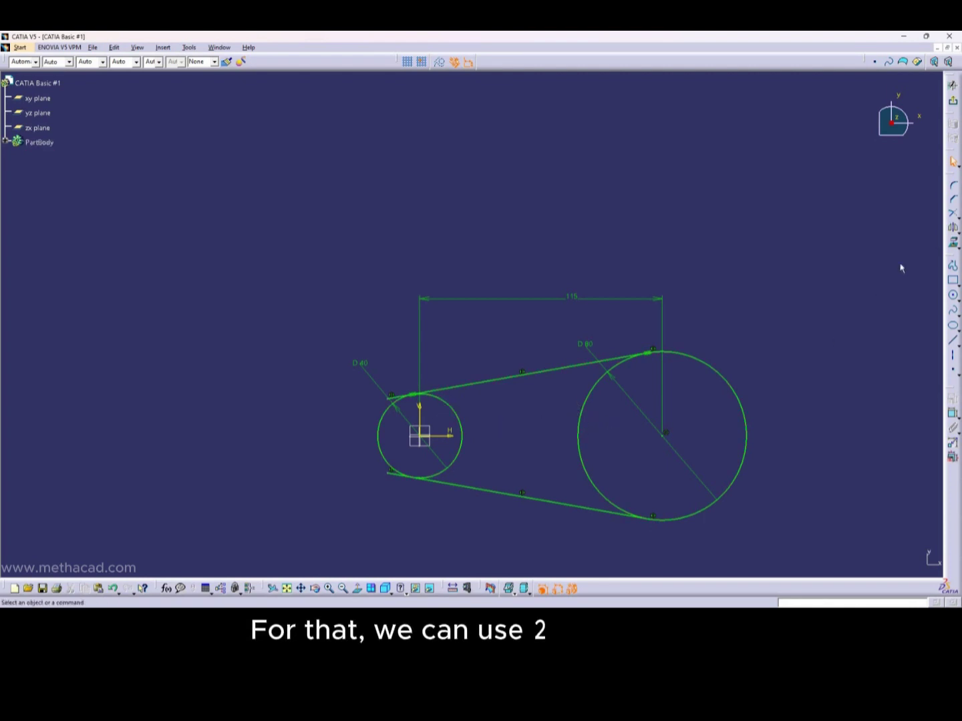
# Trim the 40 mm circle with the upper and lower tangent lines, keeping only its outer left arc.
pyautogui.click(954, 215)
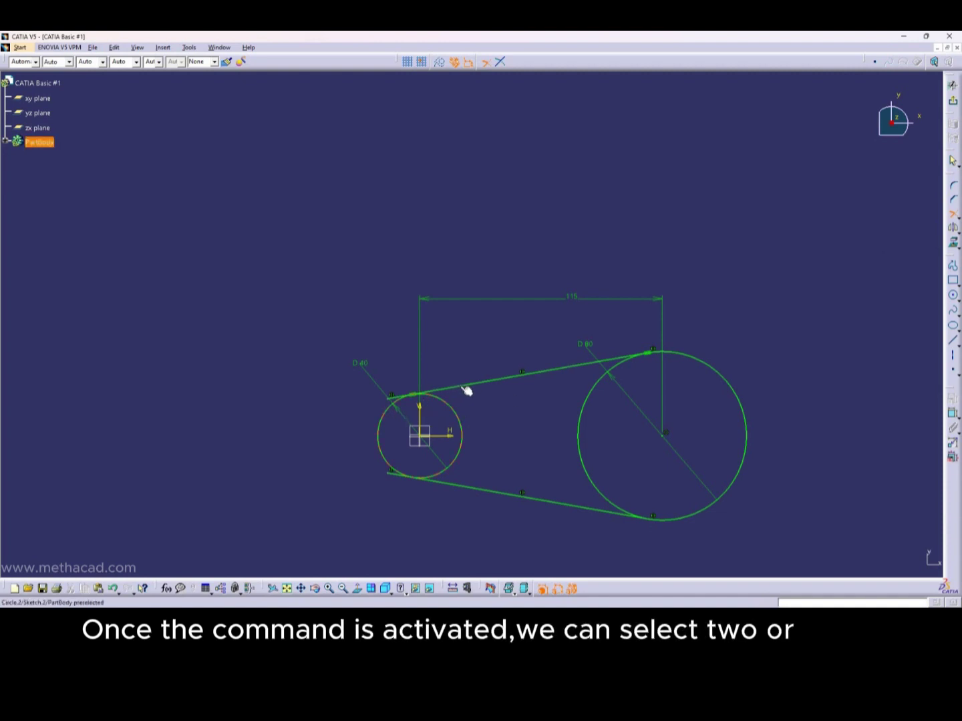
pyautogui.click(397, 410)
pyautogui.click(391, 415)
pyautogui.click(954, 215)
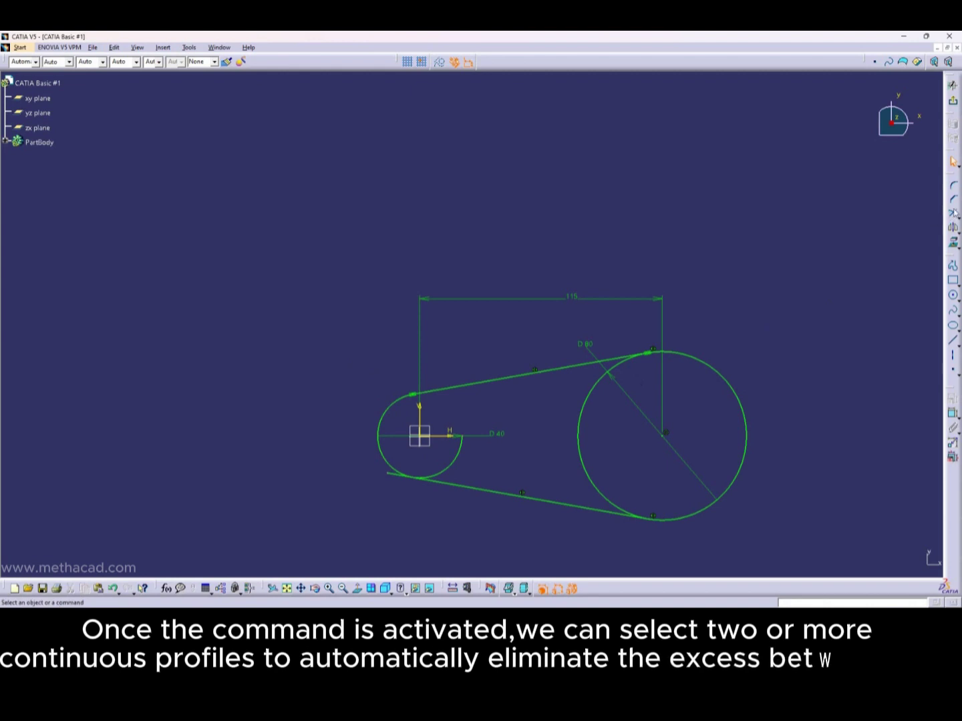
pyautogui.click(439, 483)
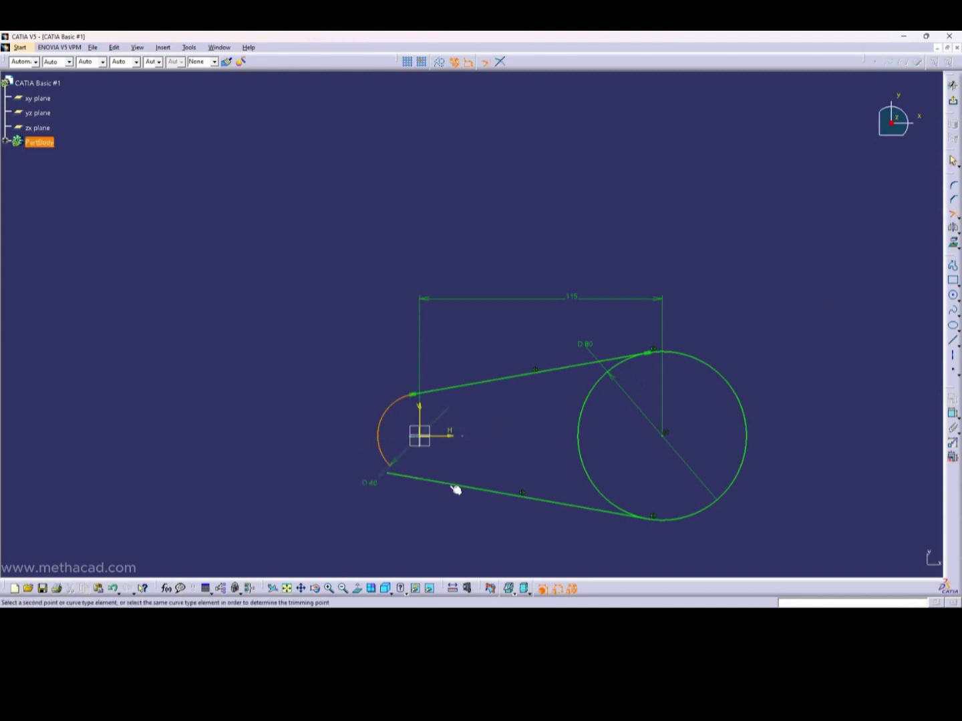
pyautogui.click(507, 491)
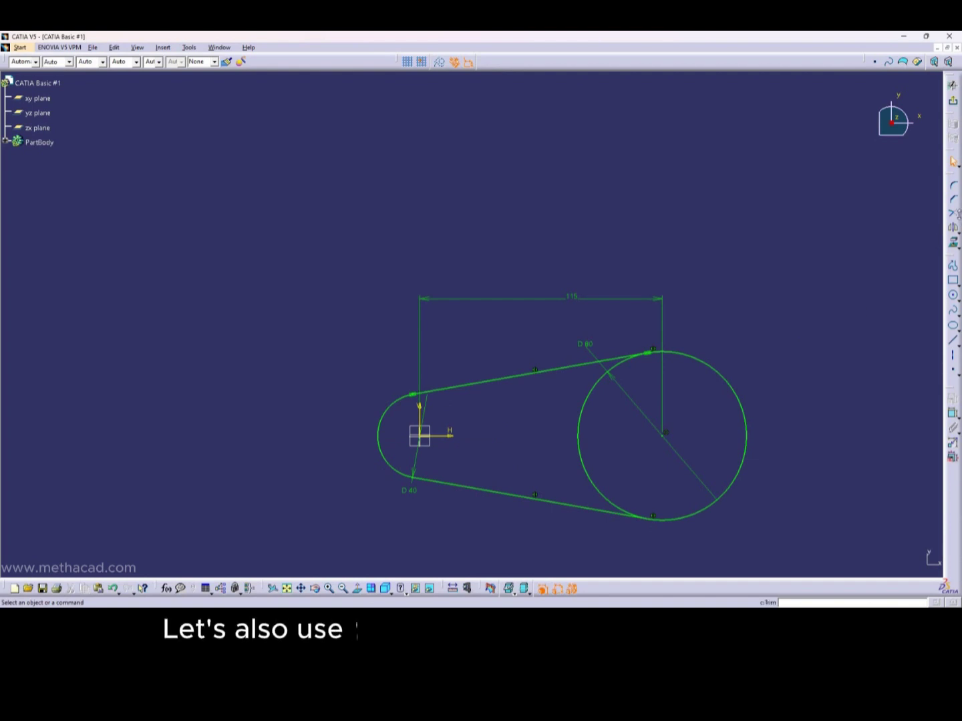
# Remove the 80 mm circle's inner arc between the two tangent lines with Quick Trim.
pyautogui.click(958, 218)
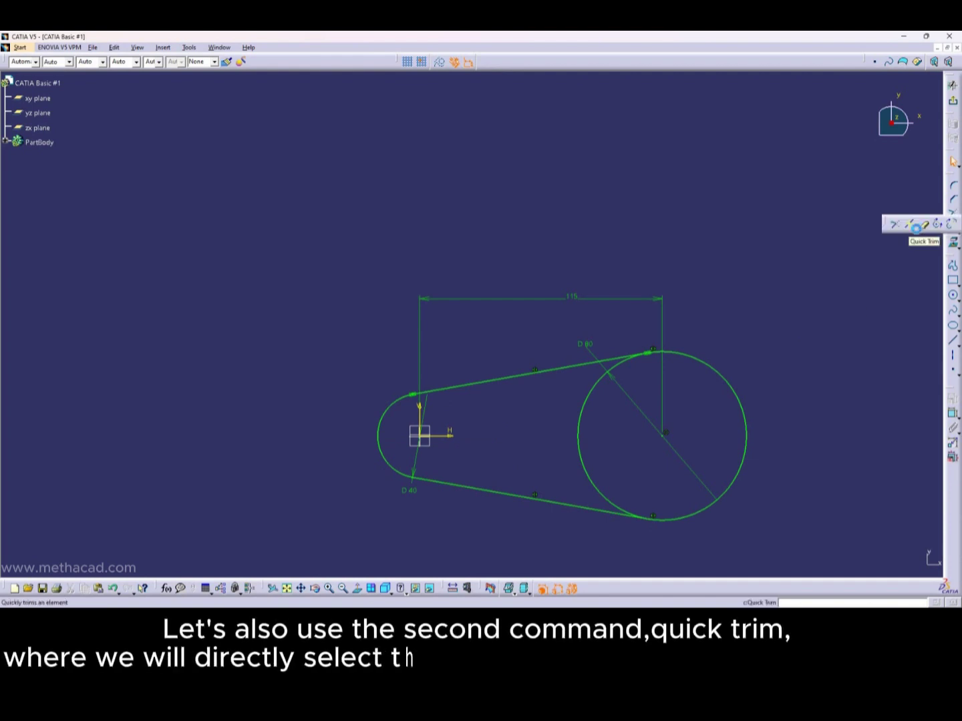
pyautogui.click(916, 228)
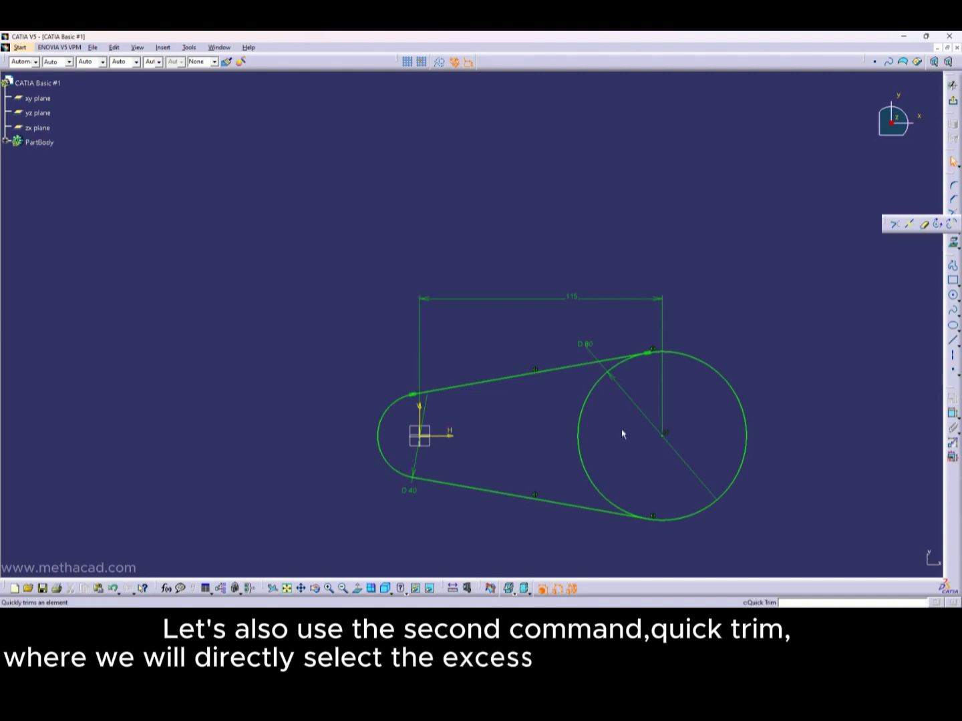
pyautogui.click(579, 442)
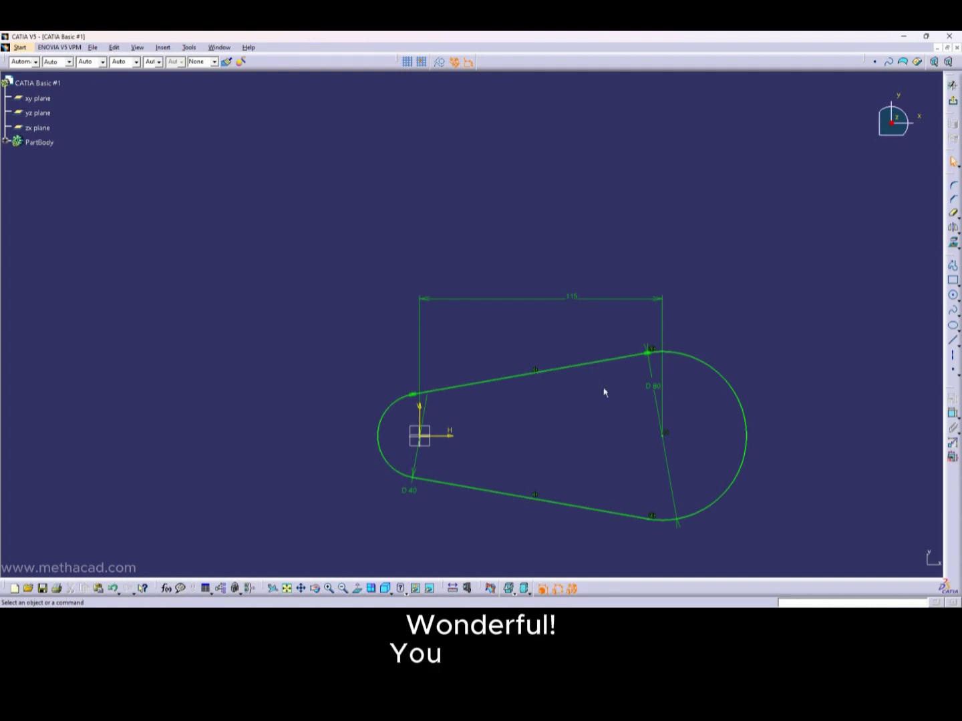
pyautogui.moveTo(613, 363)
pyautogui.mouseDown(button='middle')
pyautogui.moveTo(556, 288)
pyautogui.moveTo(589, 356)
pyautogui.mouseUp(button='middle')
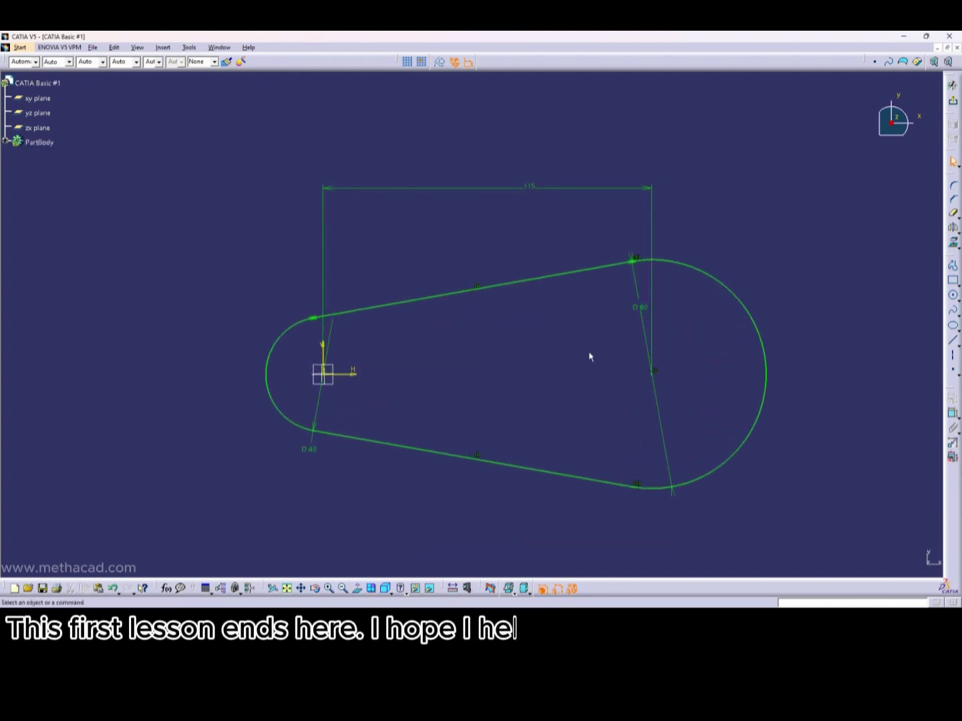